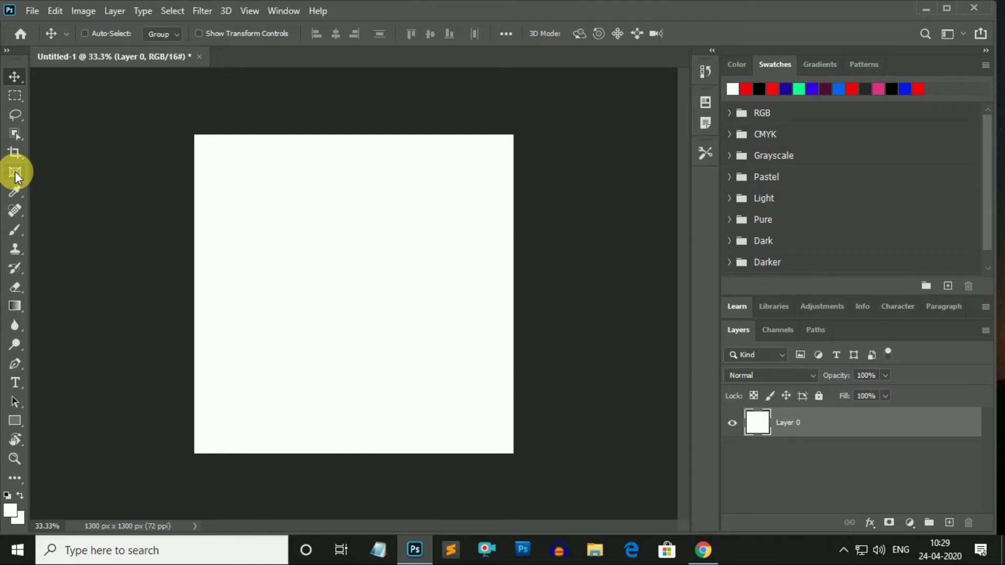
# Step: Draw one rectangular placeholder frame near the canvas top-left, deleting the two trial duplicates
pyautogui.click(14, 171)
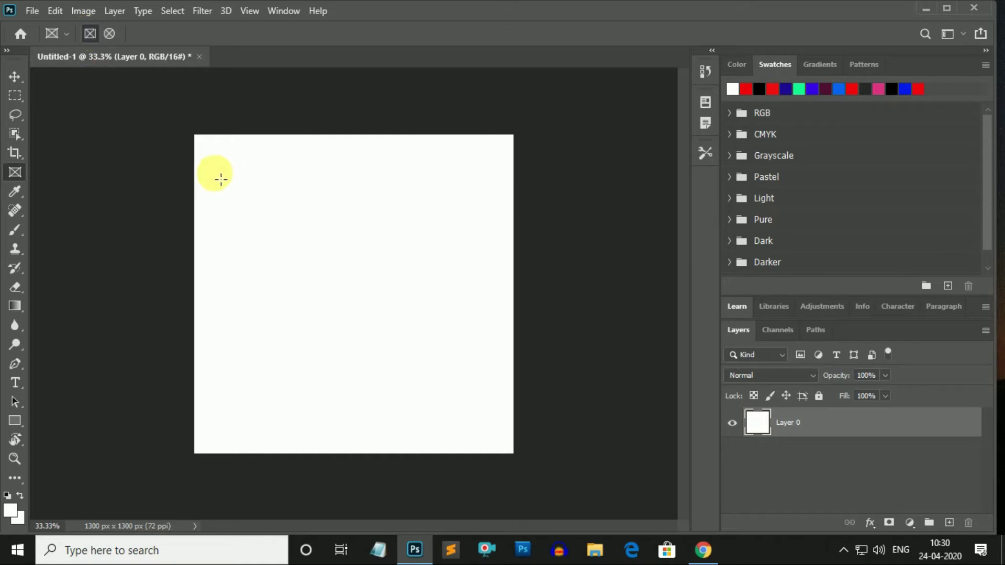
pyautogui.moveTo(214, 173); pyautogui.dragTo(327, 244)
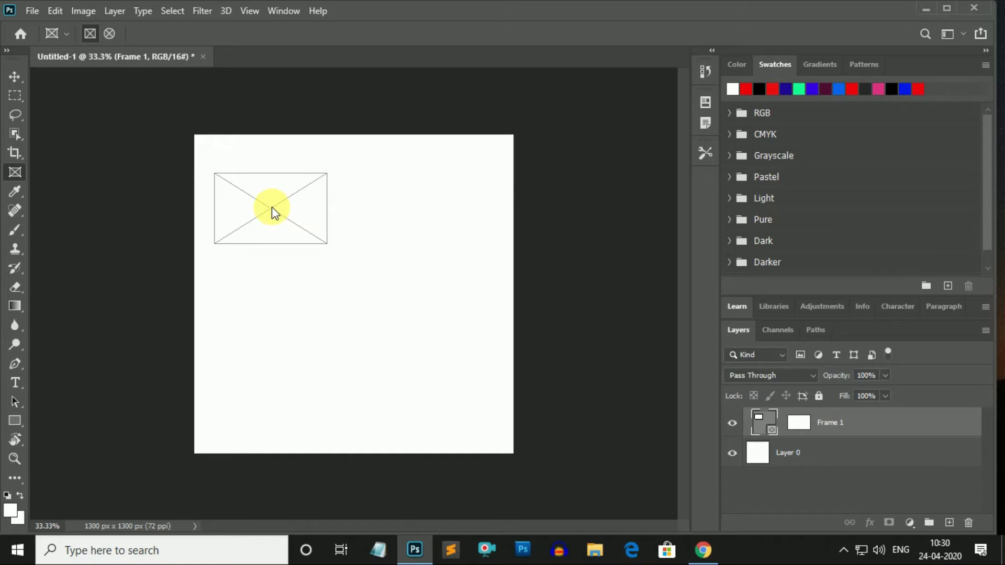
pyautogui.moveTo(272, 206)
pyautogui.mouseDown()
pyautogui.moveTo(437, 309)
pyautogui.moveTo(280, 353)
pyautogui.mouseUp()
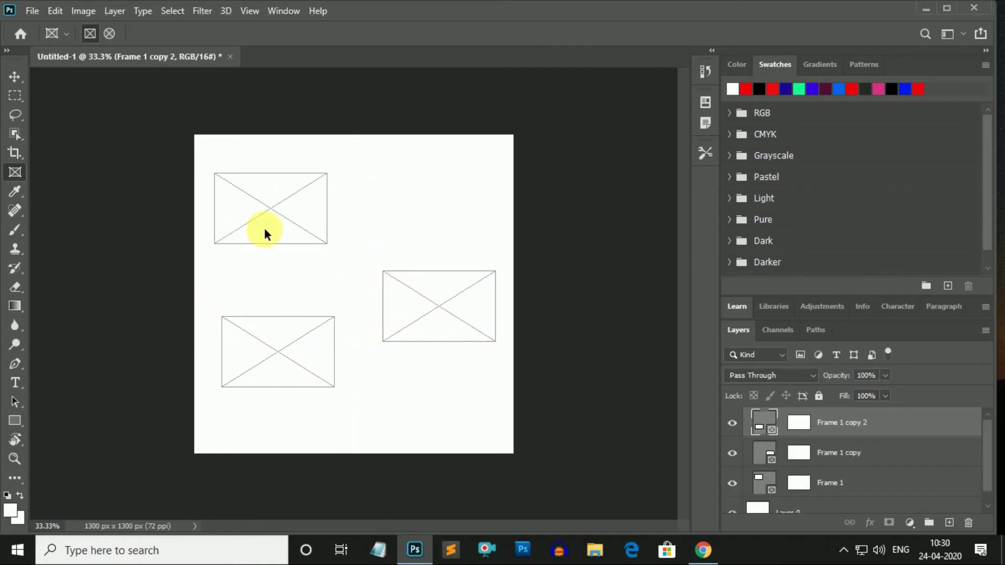
pyautogui.keyDown('shift'); pyautogui.click(879, 458); pyautogui.keyUp('shift')
pyautogui.moveTo(950, 460)
pyautogui.mouseDown()
pyautogui.moveTo(976, 509)
pyautogui.moveTo(968, 523)
pyautogui.mouseUp()
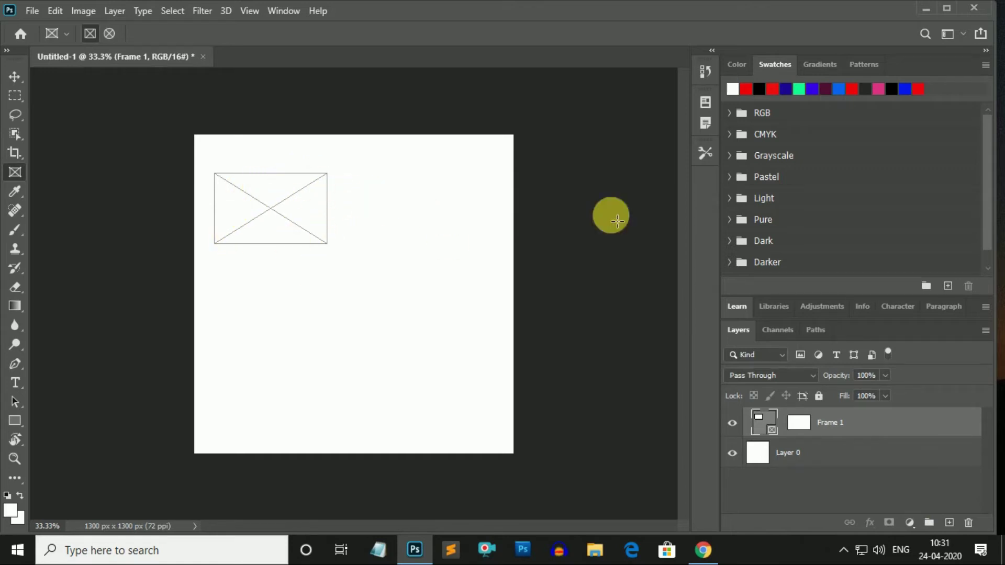
# Step: Drag the pic-9 seagull photo from the desktop into the empty Photoshop frame
pyautogui.click(925, 8)
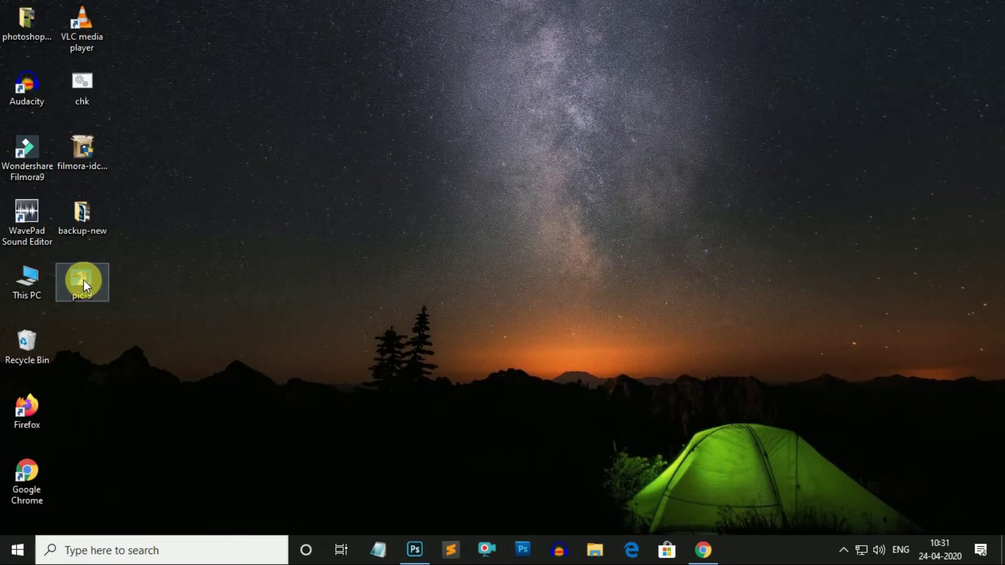
pyautogui.moveTo(140, 288); pyautogui.dragTo(397, 338)
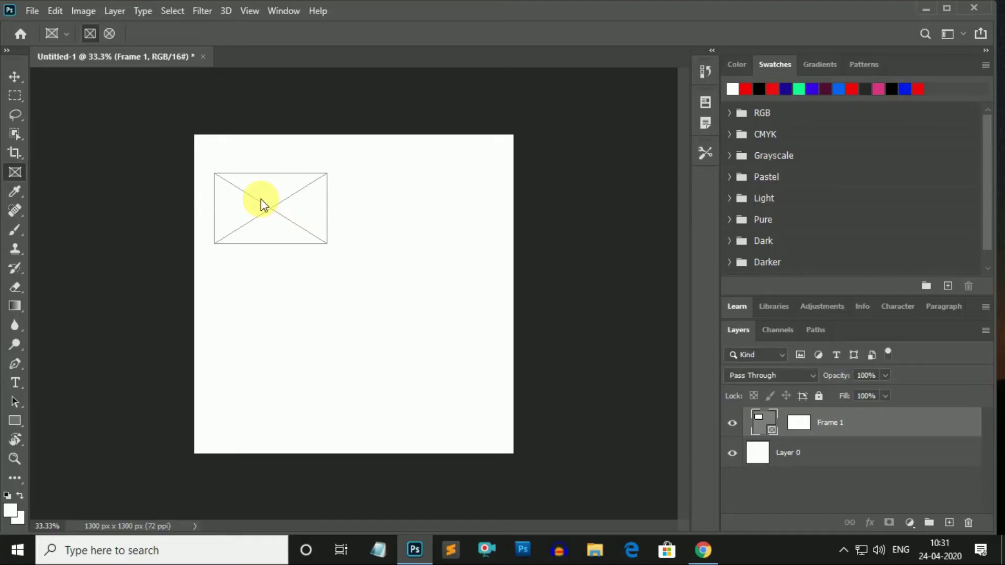
pyautogui.moveTo(420, 463); pyautogui.dragTo(257, 199)
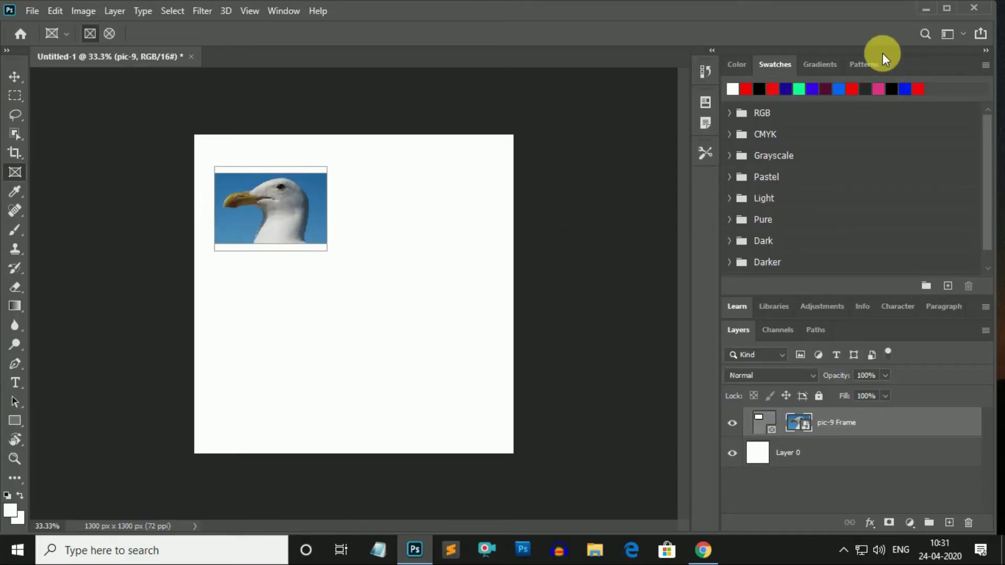
pyautogui.click(926, 9)
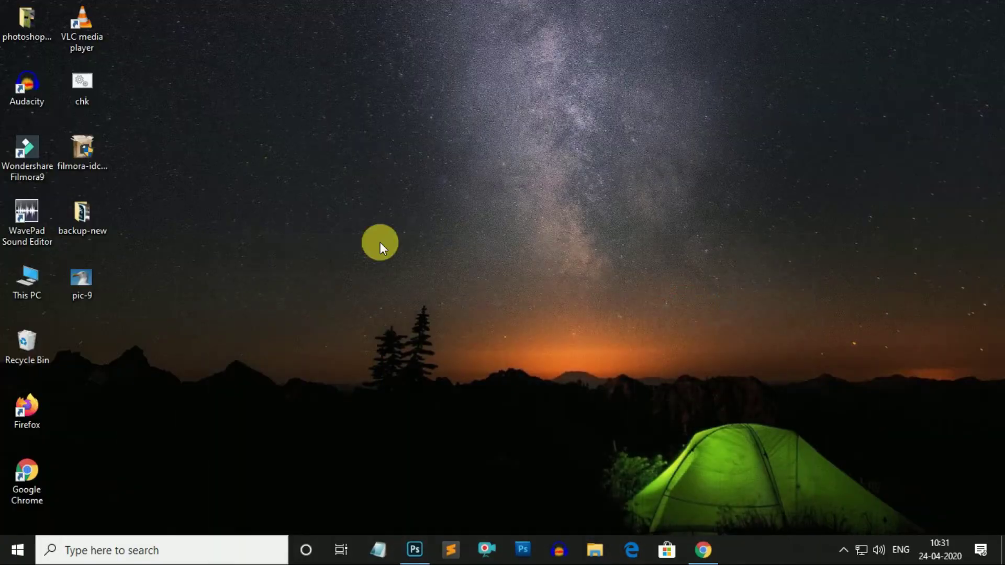
# Step: Confirm in pic-9's Windows properties that it is 2272 × 1704 pixels, then restore Photoshop
pyautogui.rightClick(80, 282)
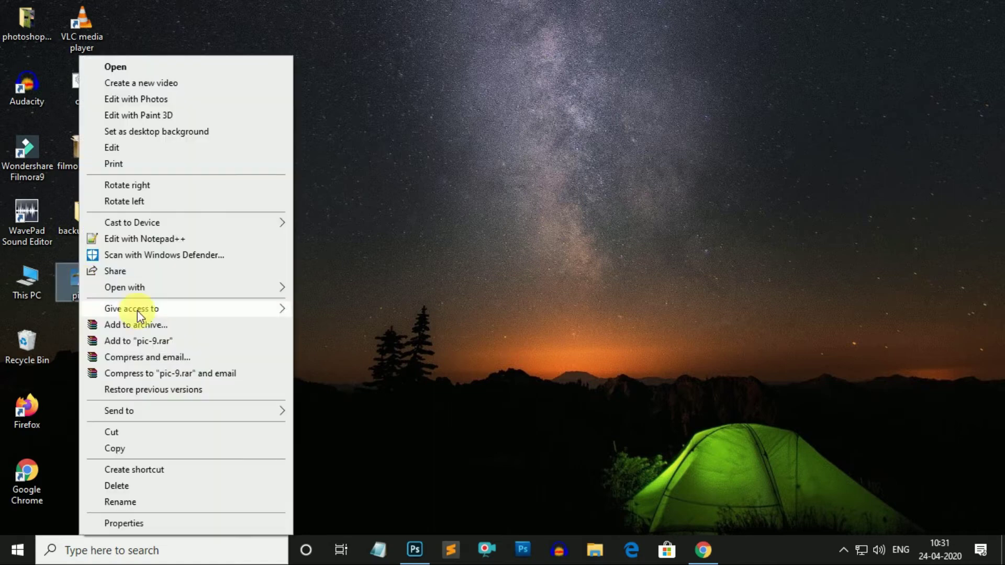
pyautogui.click(118, 518)
pyautogui.click(179, 190)
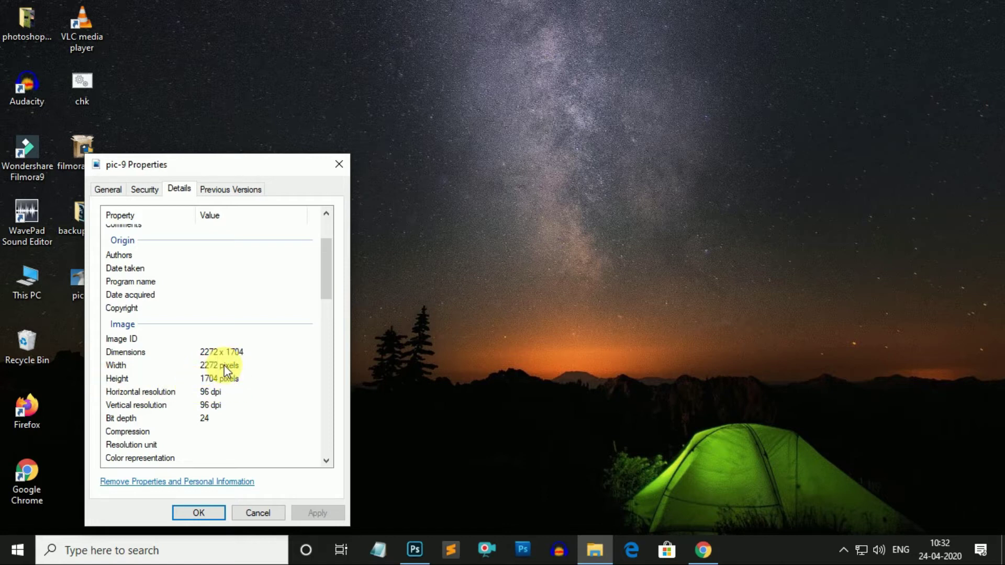
pyautogui.click(206, 510)
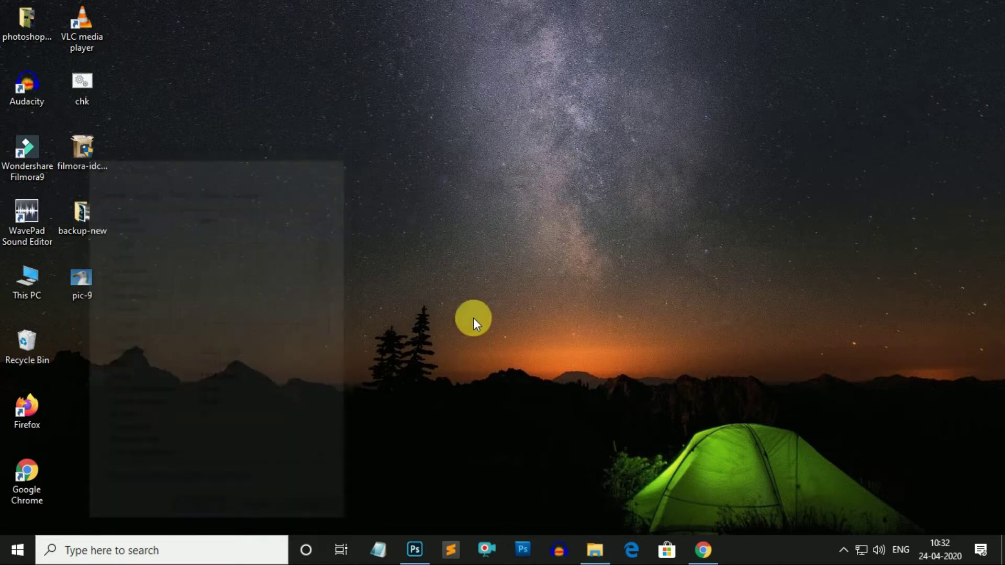
pyautogui.click(415, 547)
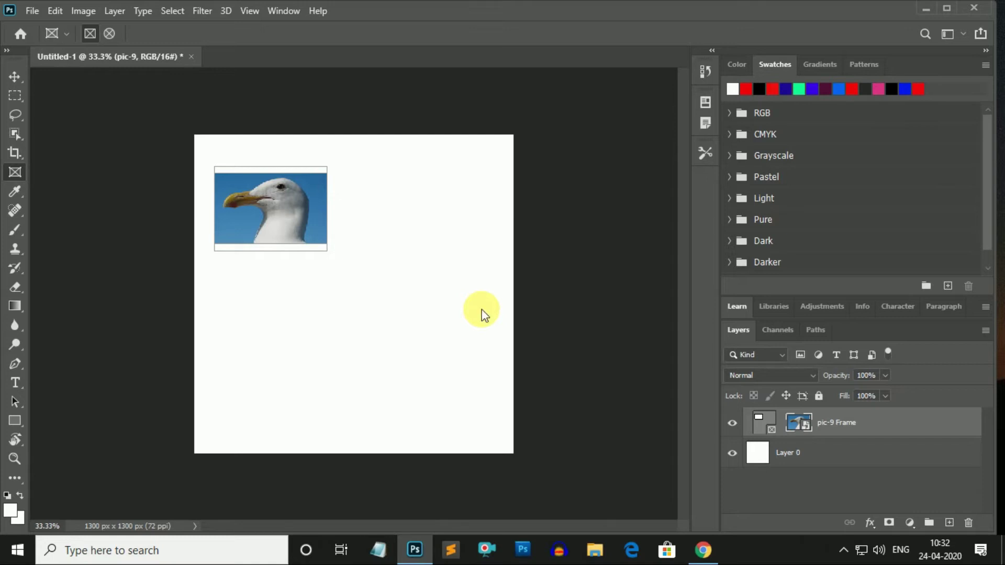
# Step: Trial-enlarge the framed seagull from its centre, then scale it back to about 25.47%
pyautogui.hotkey('ctrl', 't')
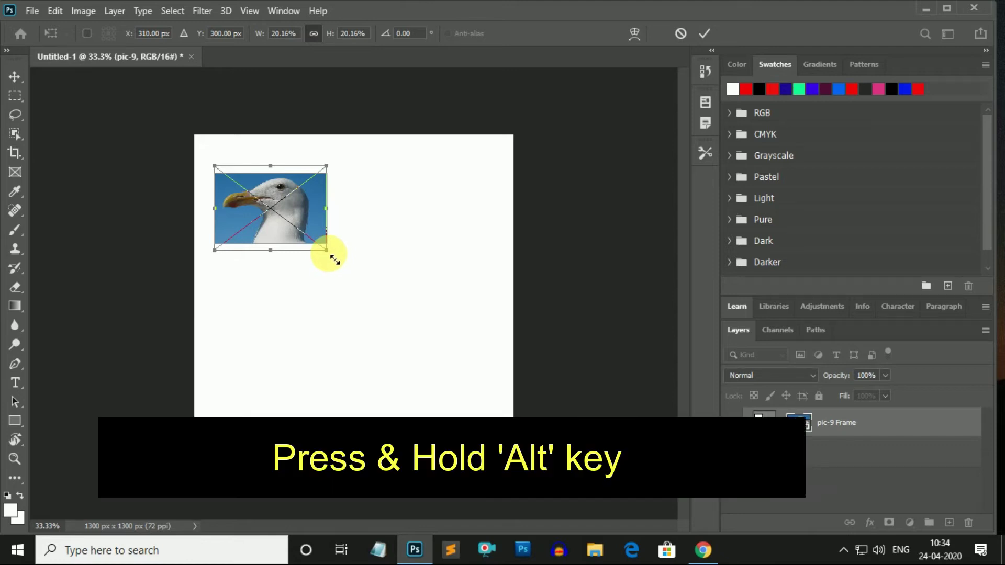
pyautogui.moveTo(334, 259)
pyautogui.mouseDown()
pyautogui.moveTo(404, 341)
pyautogui.moveTo(495, 376)
pyautogui.mouseUp()
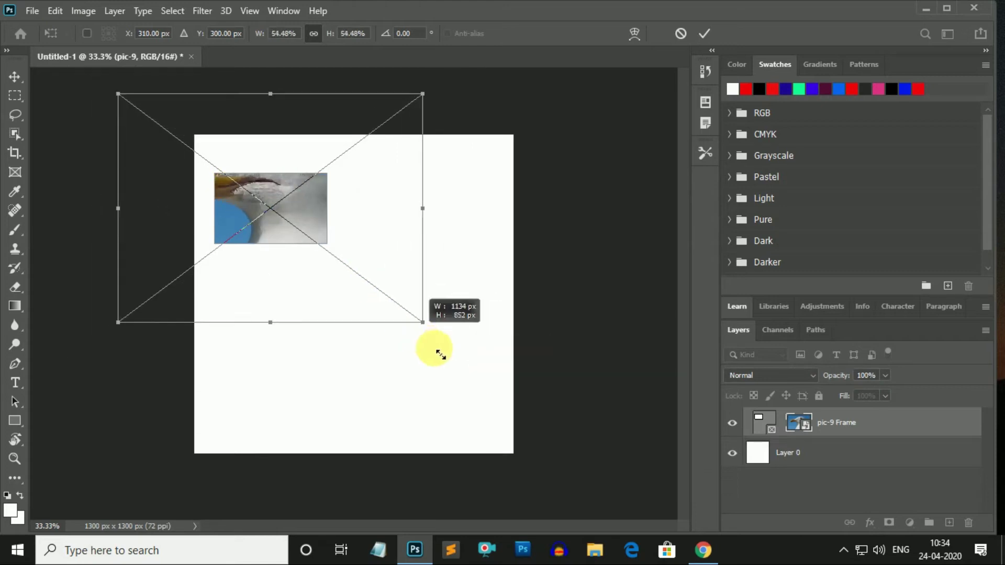
pyautogui.moveTo(495, 377); pyautogui.dragTo(351, 268)
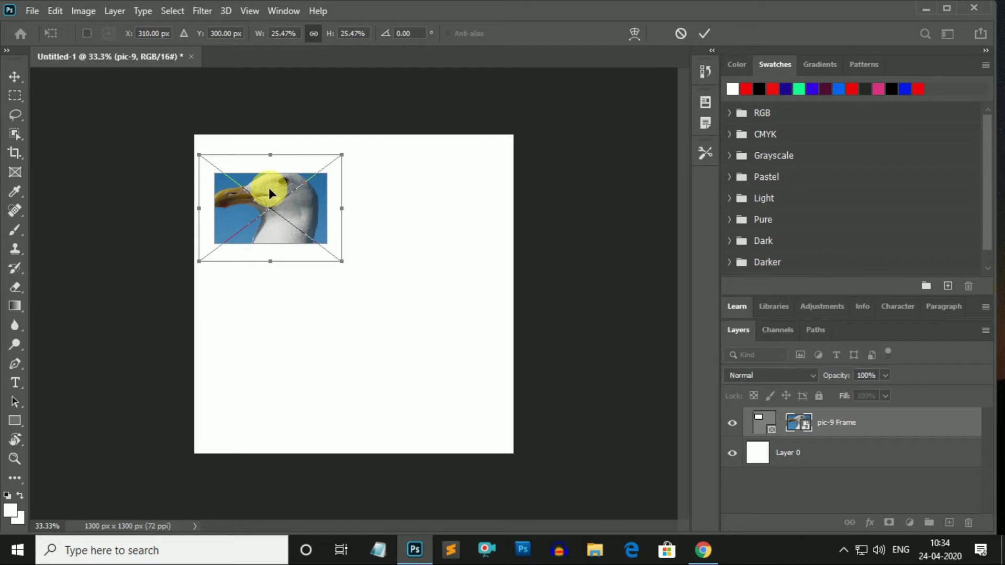
pyautogui.moveTo(269, 191)
pyautogui.mouseDown()
pyautogui.moveTo(375, 287)
pyautogui.moveTo(235, 198)
pyautogui.moveTo(305, 227)
pyautogui.moveTo(255, 229)
pyautogui.moveTo(265, 197)
pyautogui.moveTo(277, 239)
pyautogui.mouseUp()
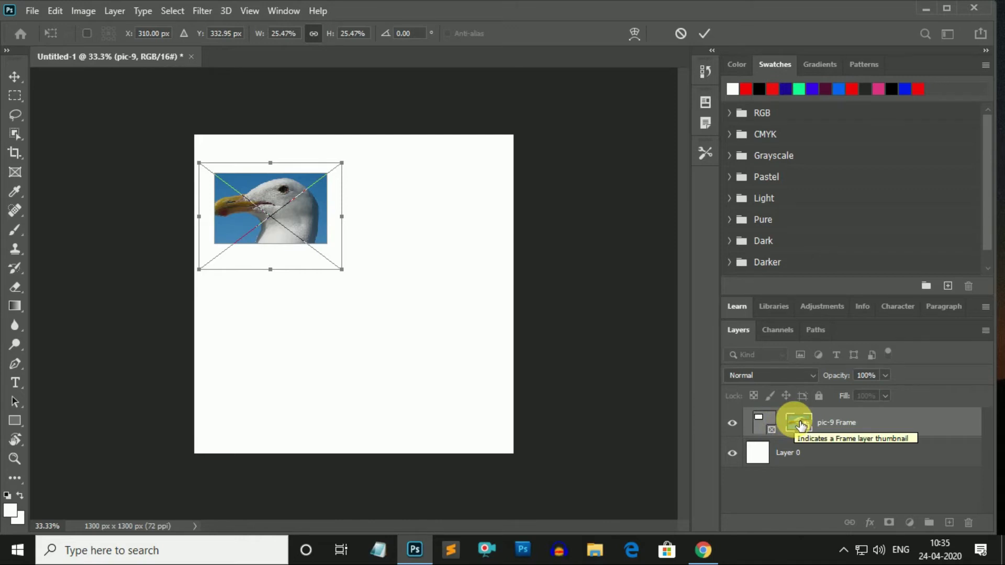
# Step: Commit the transform and nudge the seagull frame slightly down and right
pyautogui.click(773, 423)
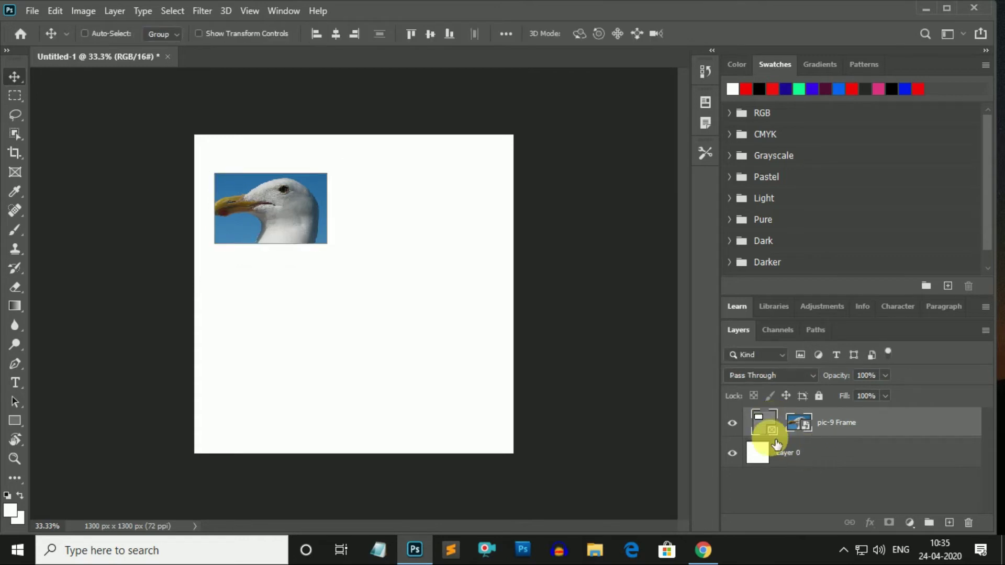
pyautogui.click(767, 422)
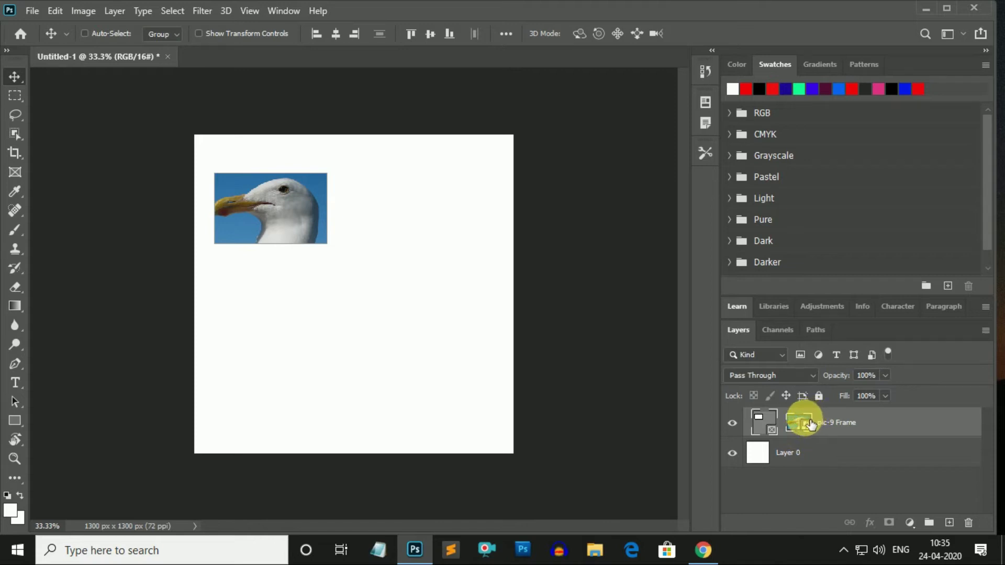
pyautogui.moveTo(262, 204)
pyautogui.mouseDown()
pyautogui.moveTo(370, 303)
pyautogui.moveTo(359, 341)
pyautogui.moveTo(262, 220)
pyautogui.moveTo(380, 228)
pyautogui.moveTo(415, 352)
pyautogui.moveTo(321, 354)
pyautogui.moveTo(276, 214)
pyautogui.mouseUp()
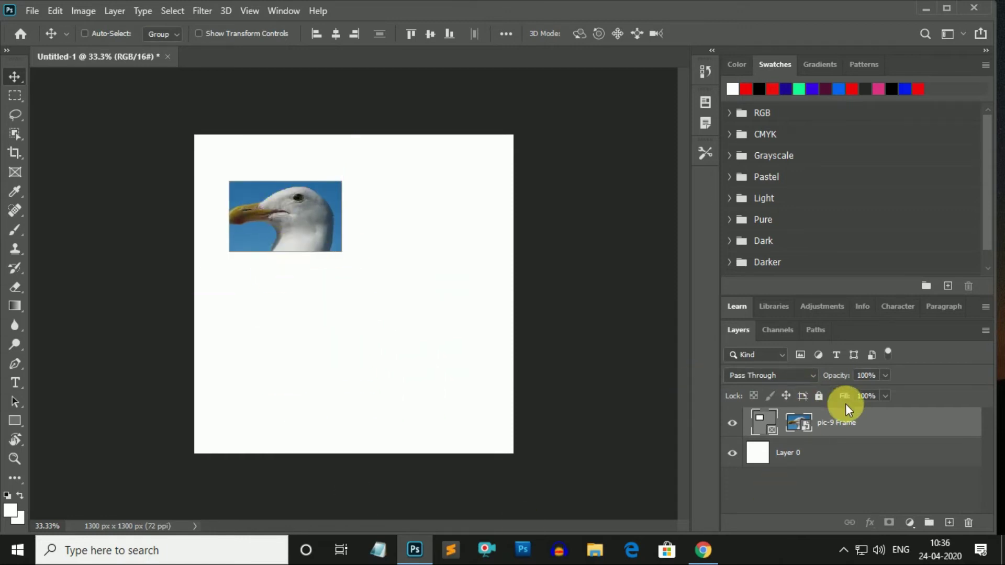
# Step: Enlarge the seagull photo to about double size and apply it in the upper middle
pyautogui.hotkey('ctrl', 't')
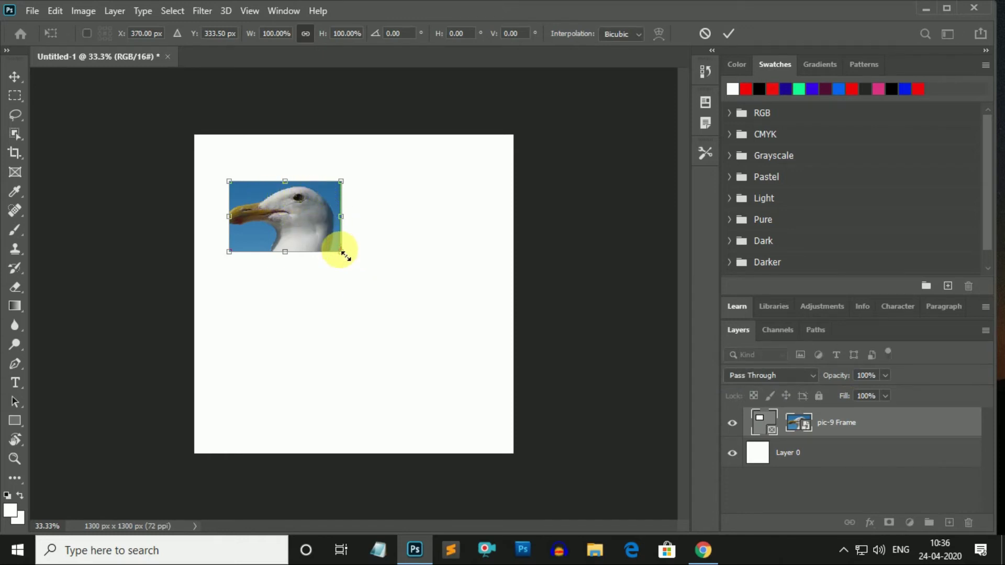
pyautogui.moveTo(345, 255); pyautogui.dragTo(402, 309)
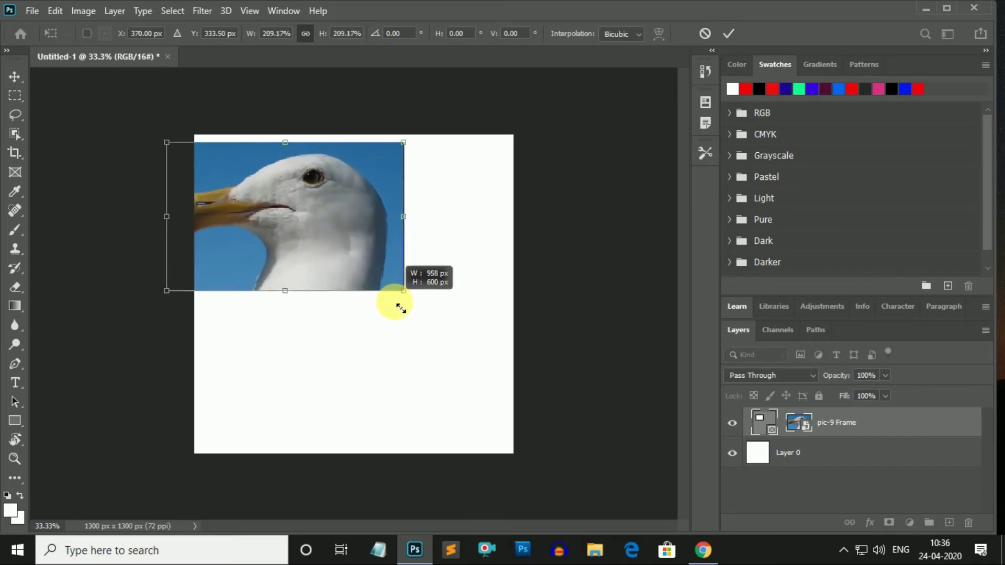
pyautogui.moveTo(301, 218); pyautogui.dragTo(365, 253)
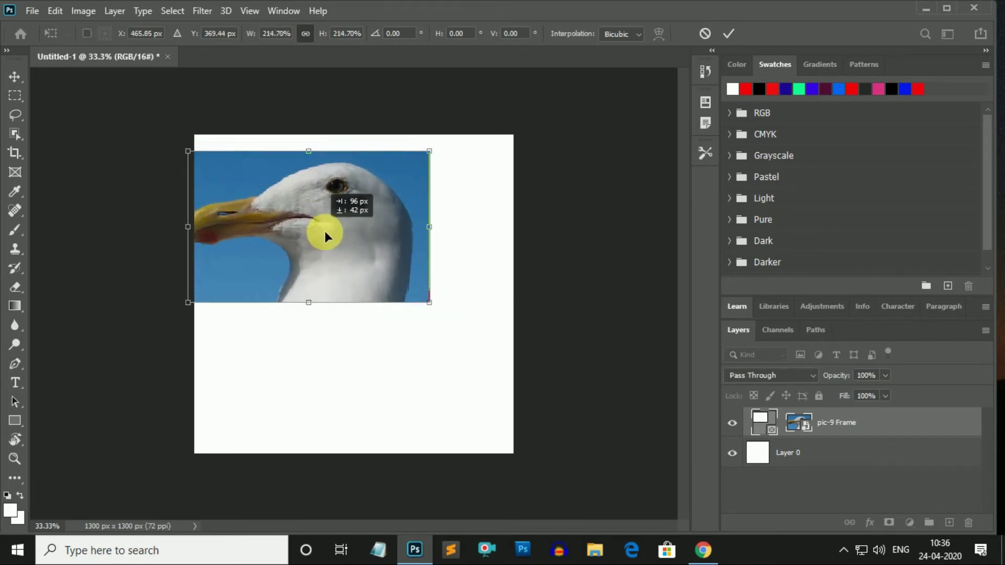
pyautogui.press('Return')
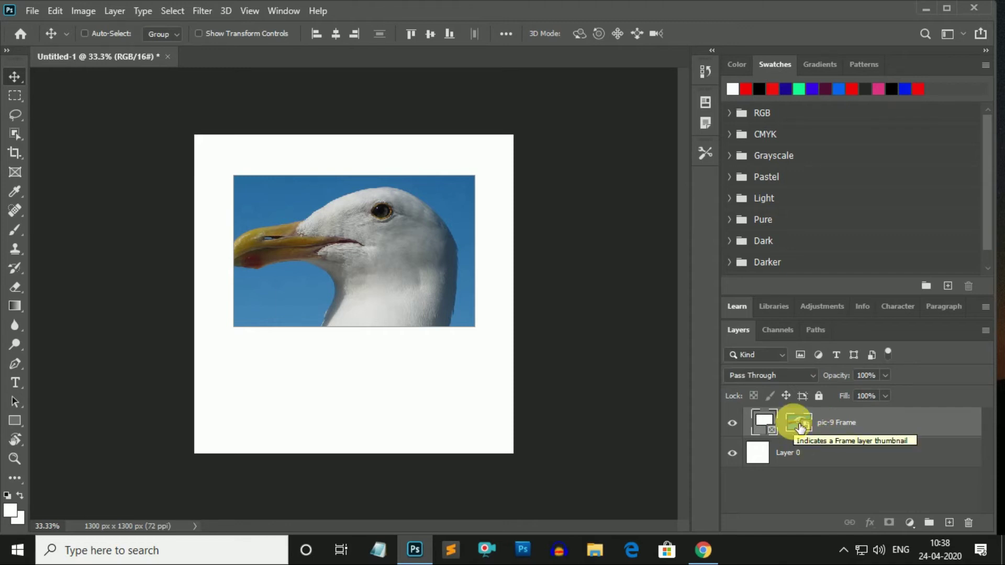
# Step: Scale the photo inside the frame down to 27.05% and shift it upward
pyautogui.click(798, 424)
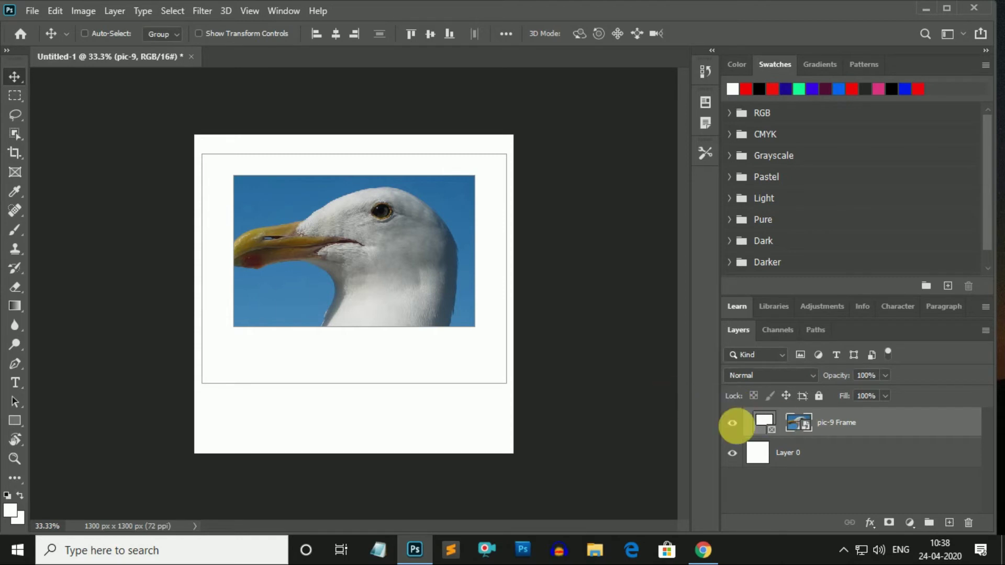
pyautogui.hotkey('ctrl', 't')
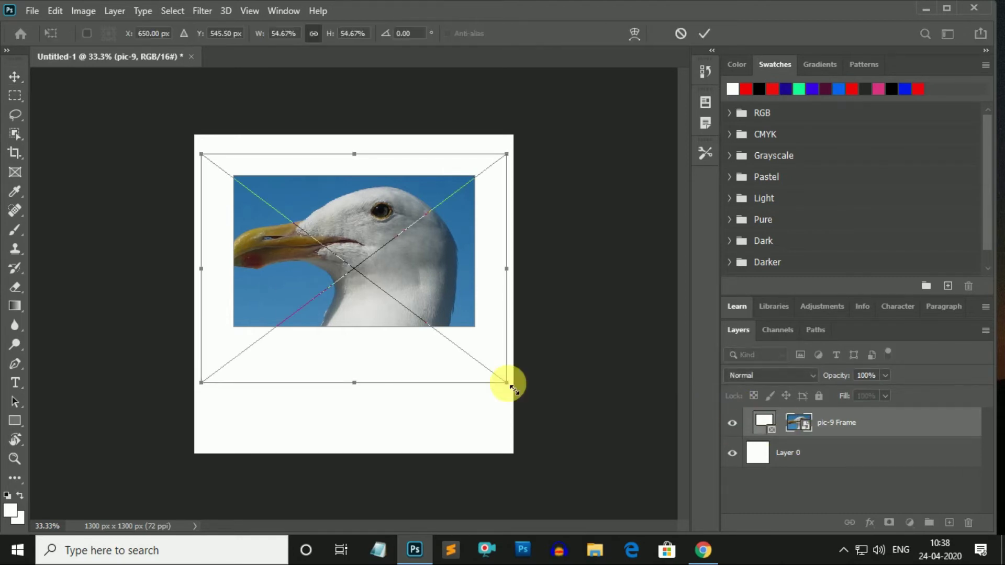
pyautogui.moveTo(507, 384); pyautogui.dragTo(430, 325)
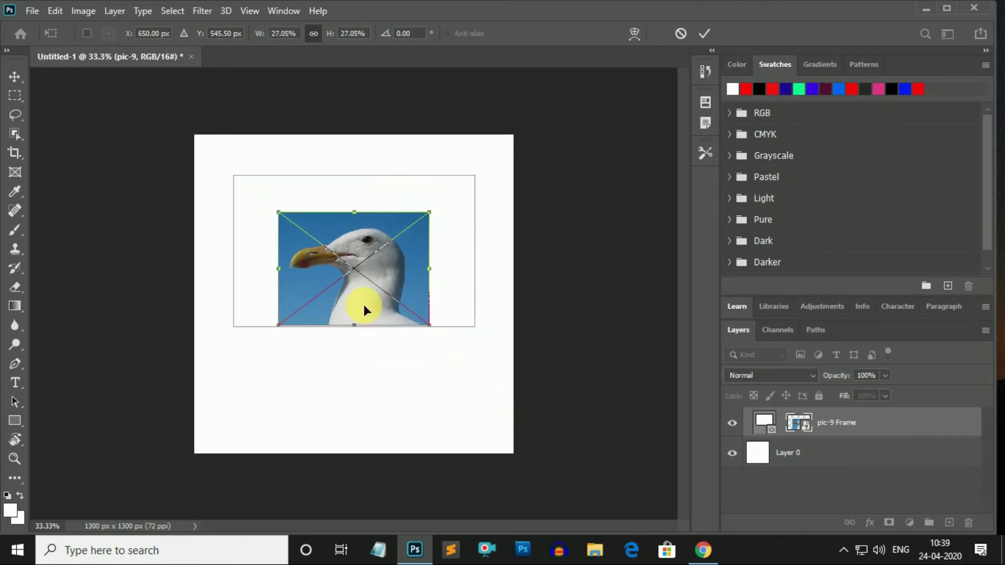
pyautogui.moveTo(363, 304); pyautogui.dragTo(357, 252)
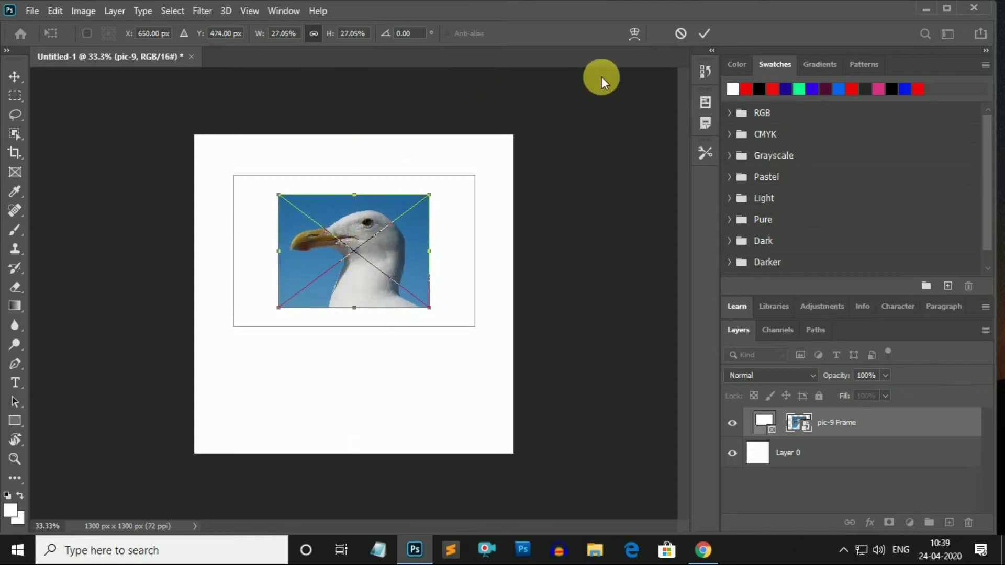
# Step: Try custom warps on the photo's bottom-right corner and top-right edge, undoing each
pyautogui.click(633, 34)
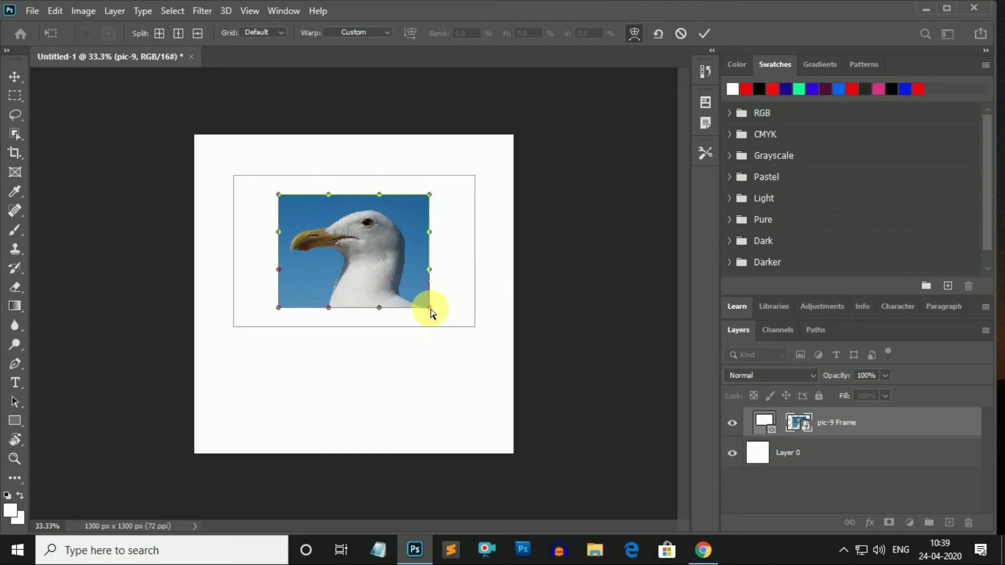
pyautogui.moveTo(429, 307); pyautogui.dragTo(369, 257)
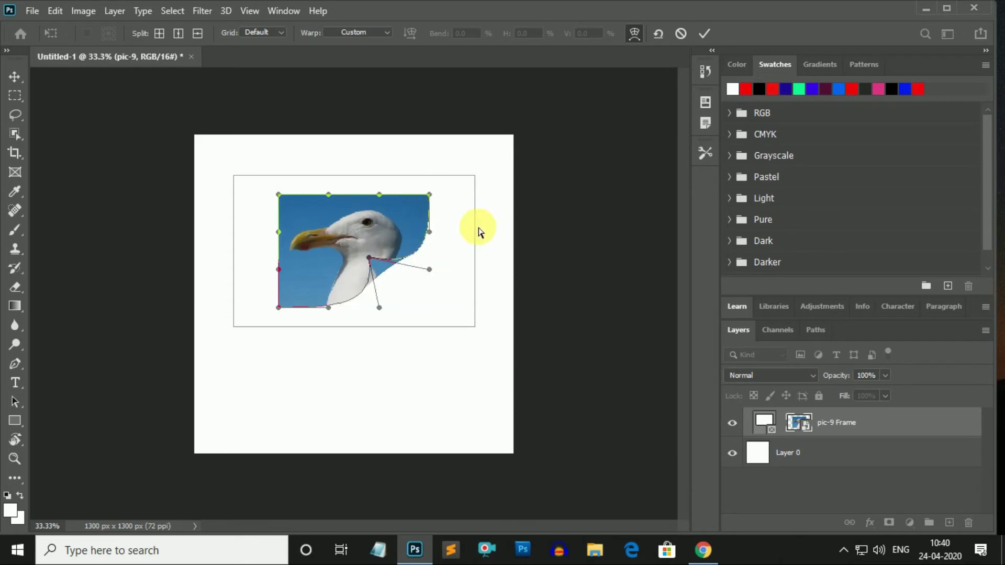
pyautogui.hotkey('ctrl', 'z')
pyautogui.moveTo(430, 195); pyautogui.dragTo(367, 241)
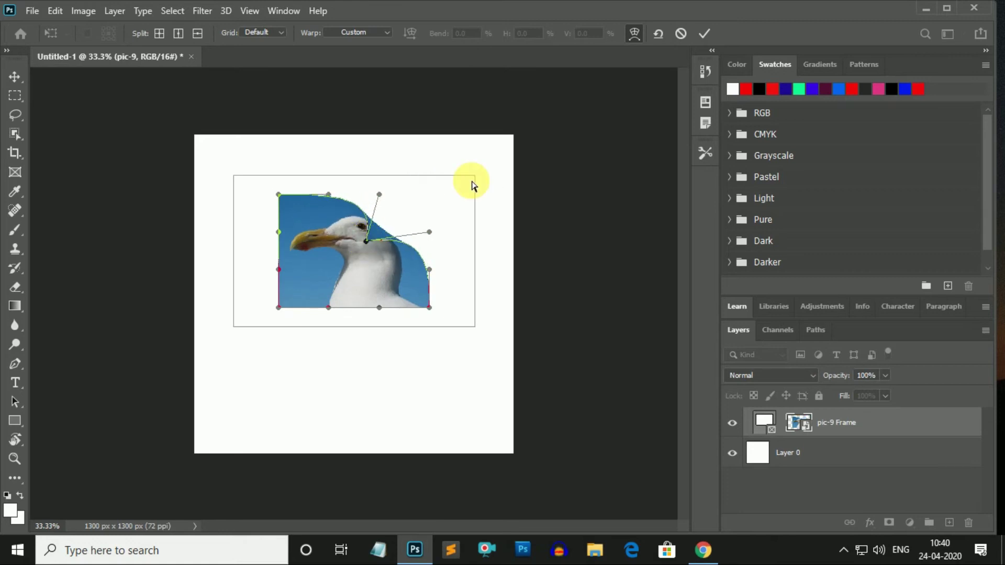
pyautogui.hotkey('ctrl', 'z')
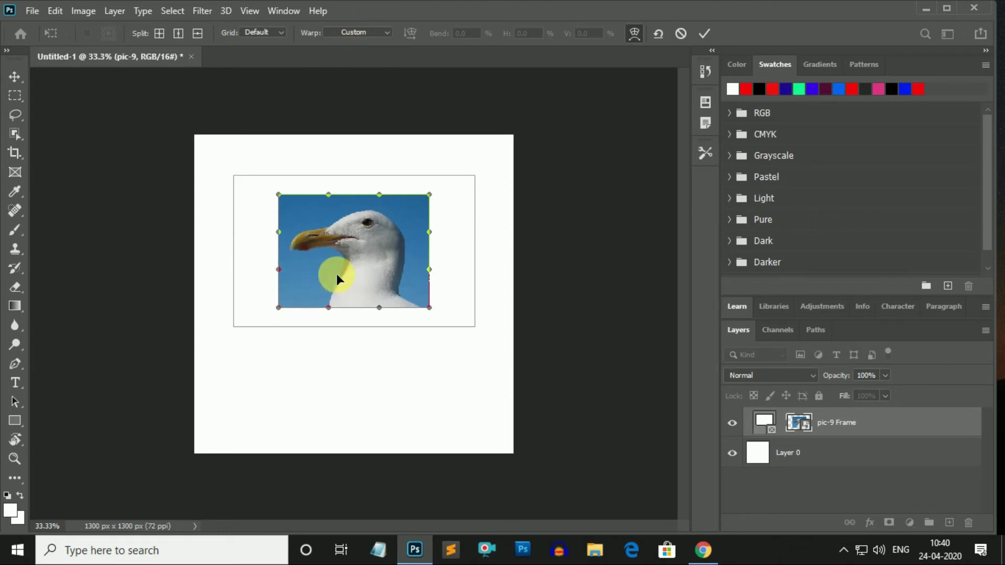
# Step: Try the Arc and Arc Lower warp presets, then revert to an unwarped photo
pyautogui.click(387, 31)
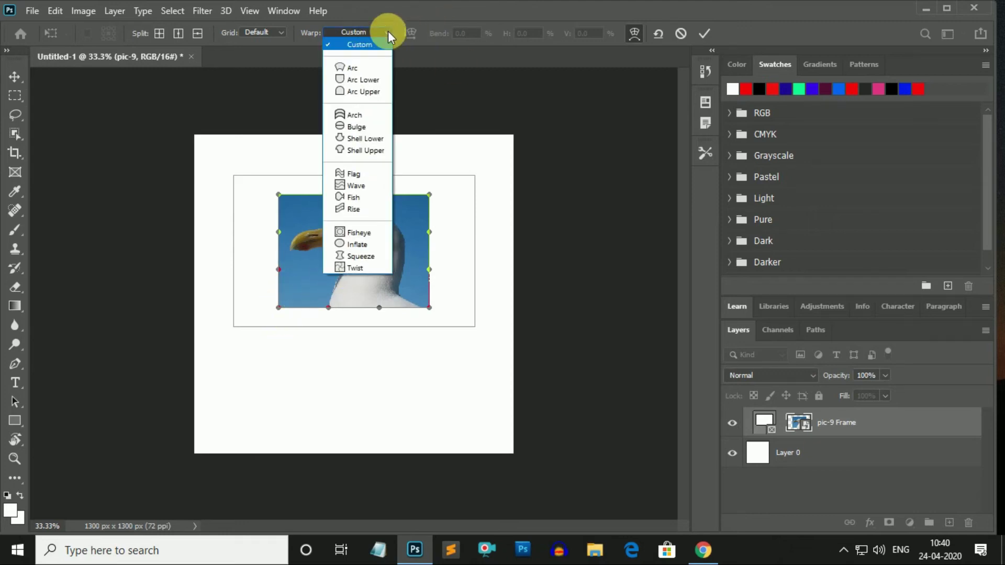
pyautogui.click(360, 69)
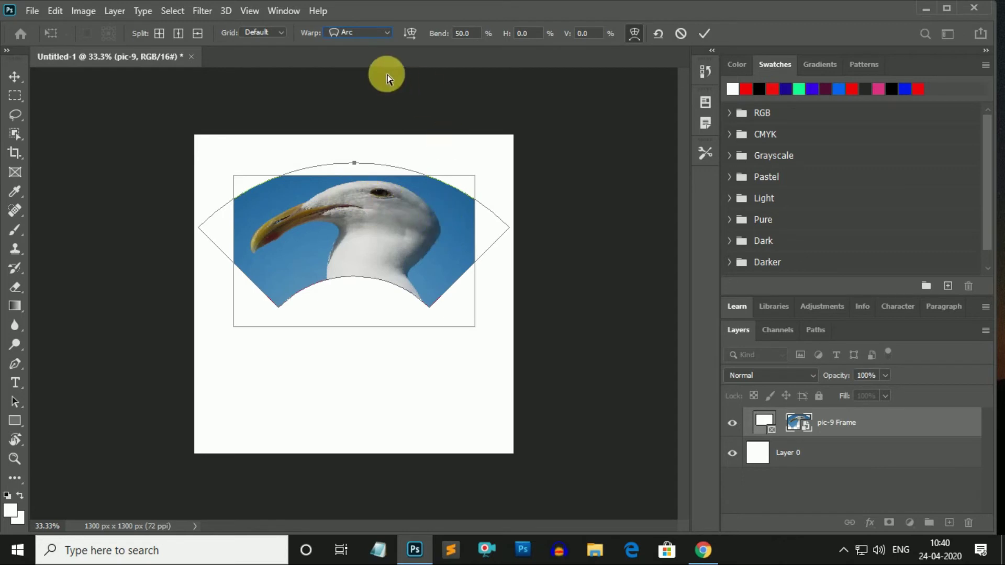
pyautogui.click(366, 32)
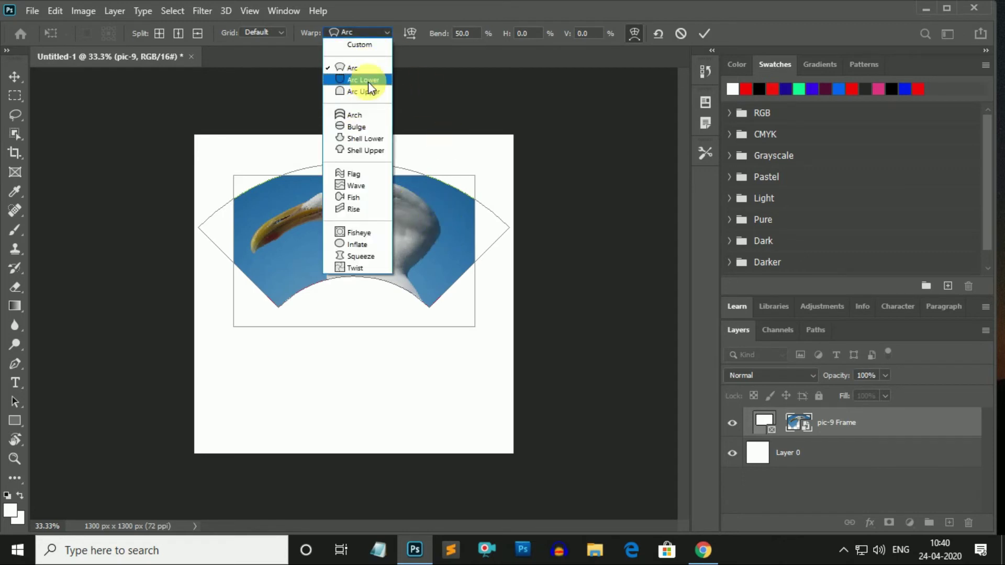
pyautogui.click(368, 81)
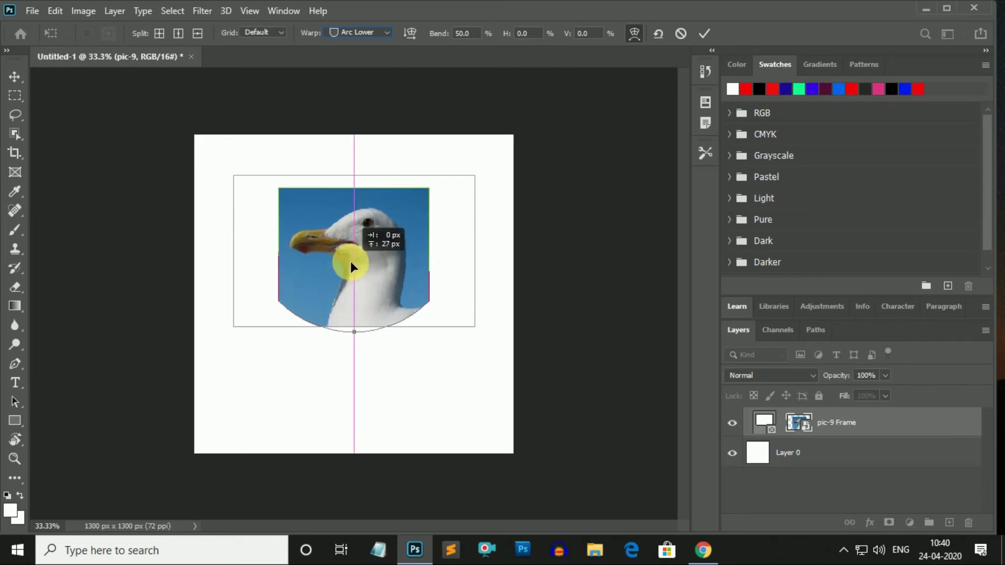
pyautogui.moveTo(350, 268); pyautogui.dragTo(350, 249)
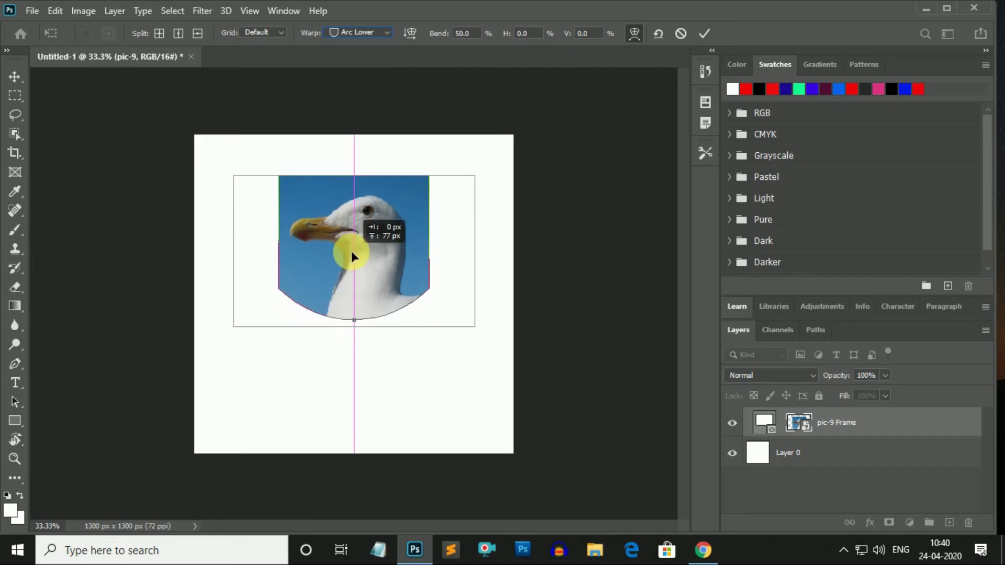
pyautogui.click(385, 33)
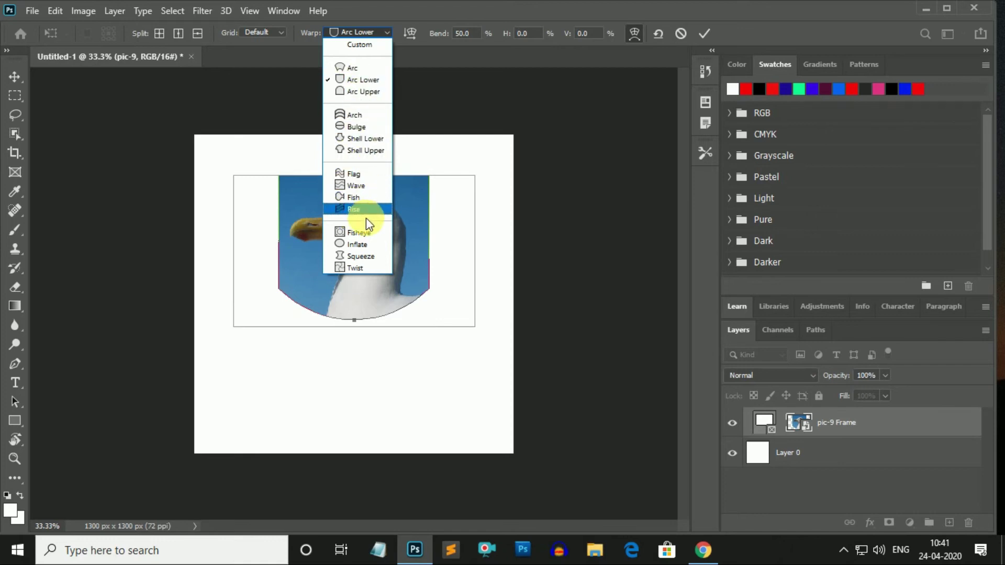
pyautogui.click(378, 46)
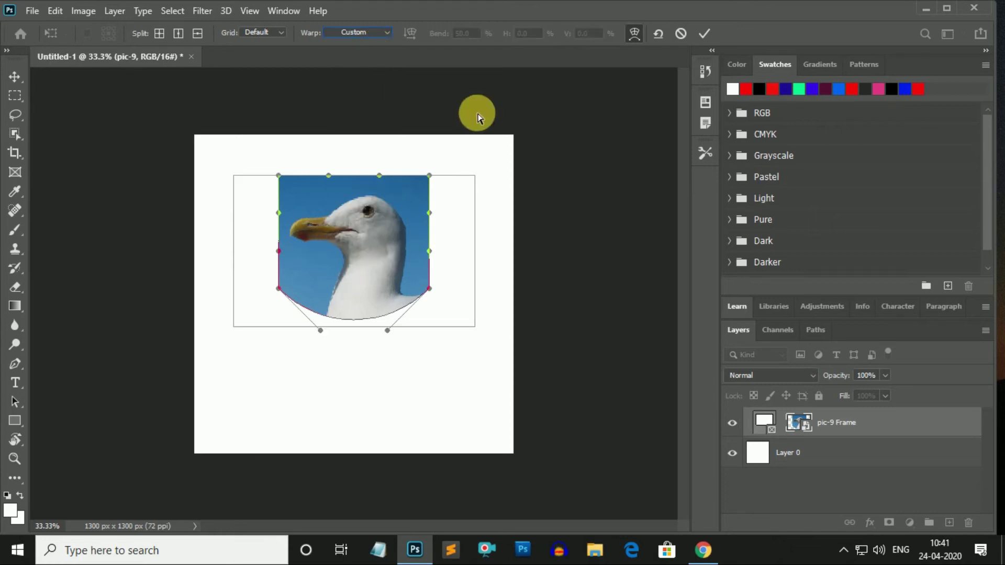
pyautogui.hotkey('ctrl', 'z')
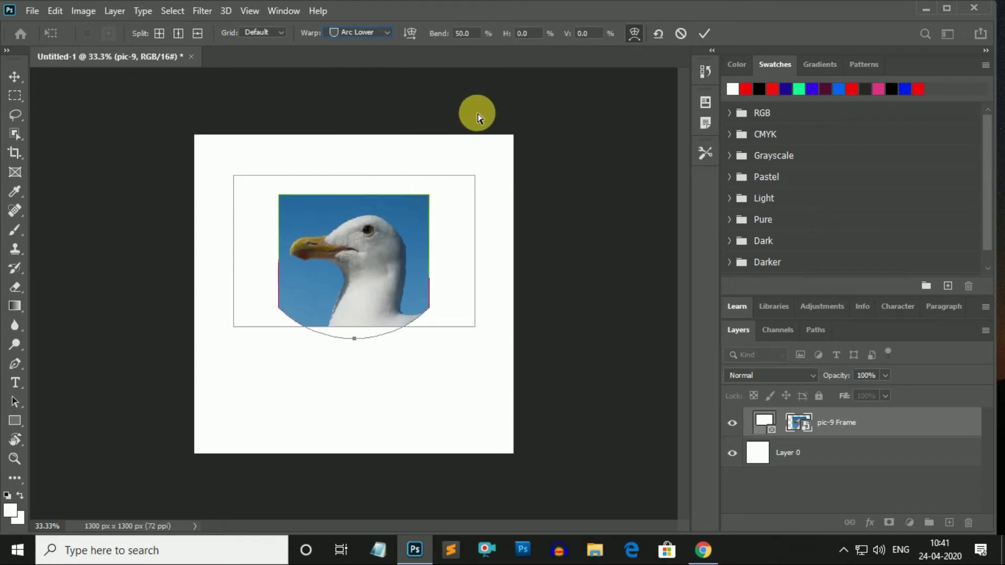
pyautogui.hotkey('ctrl', 'z')
pyautogui.hotkey('ctrl', 'z')
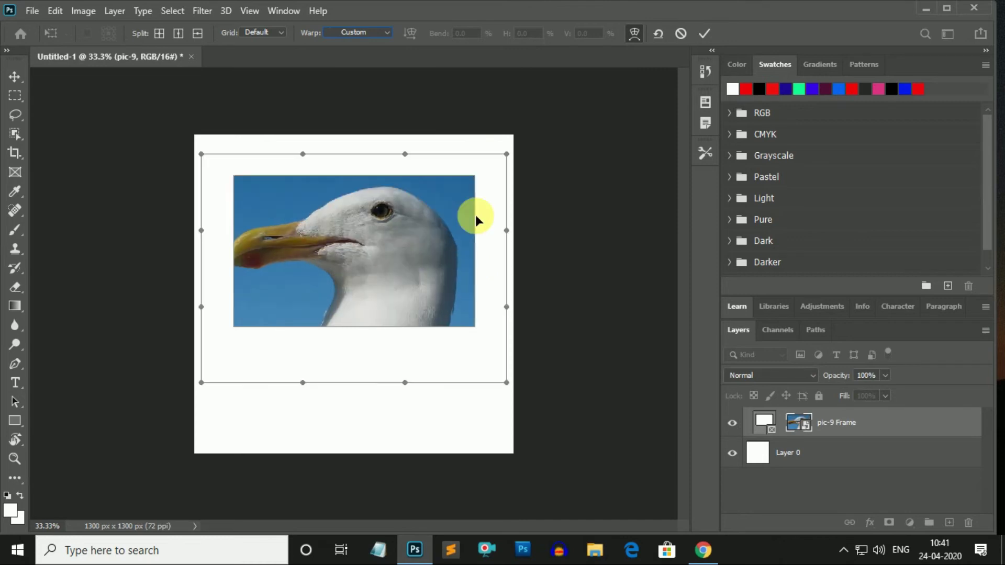
pyautogui.click(703, 35)
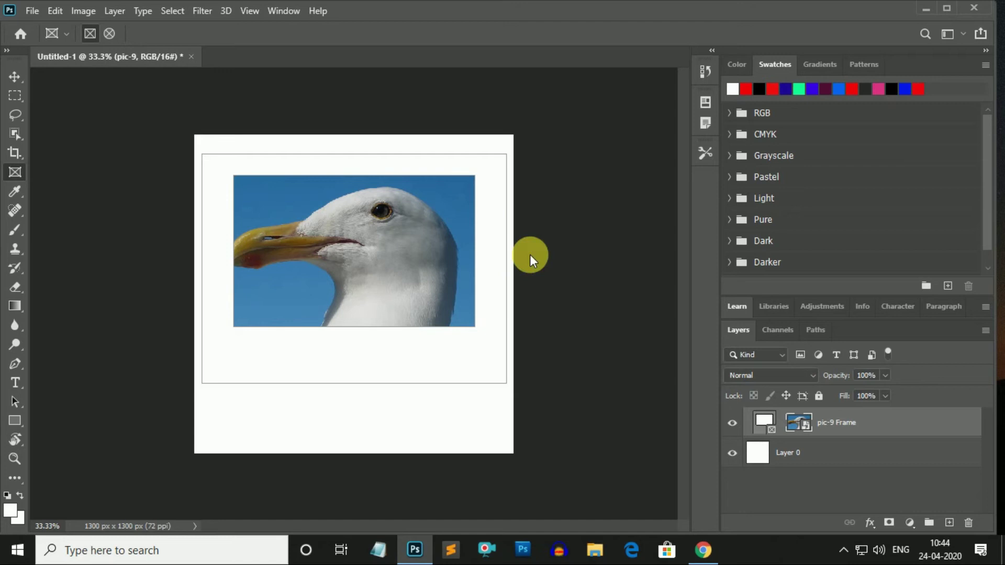
pyautogui.hotkey('ctrl', 't')
pyautogui.moveTo(512, 386); pyautogui.dragTo(424, 326)
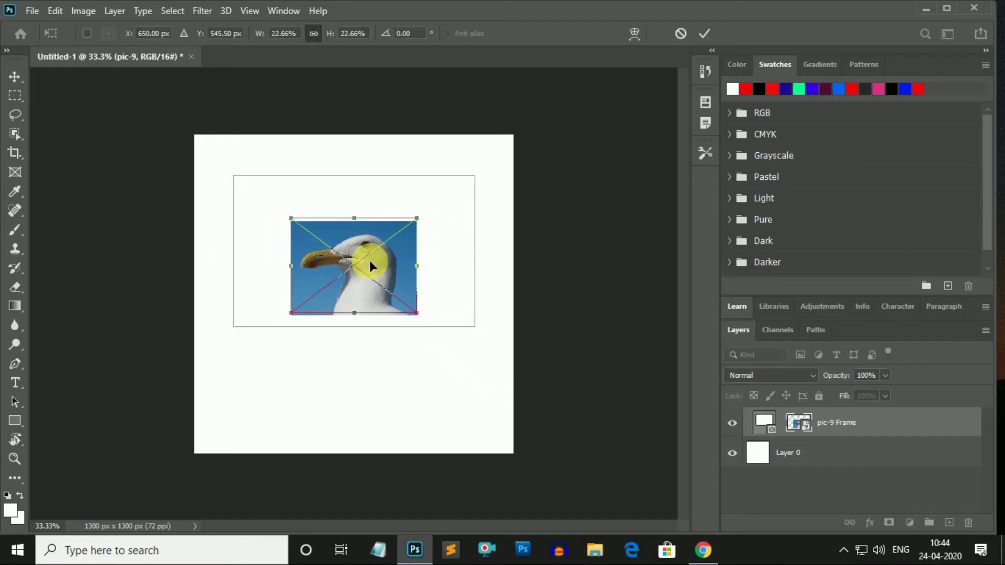
pyautogui.moveTo(369, 262); pyautogui.dragTo(365, 244)
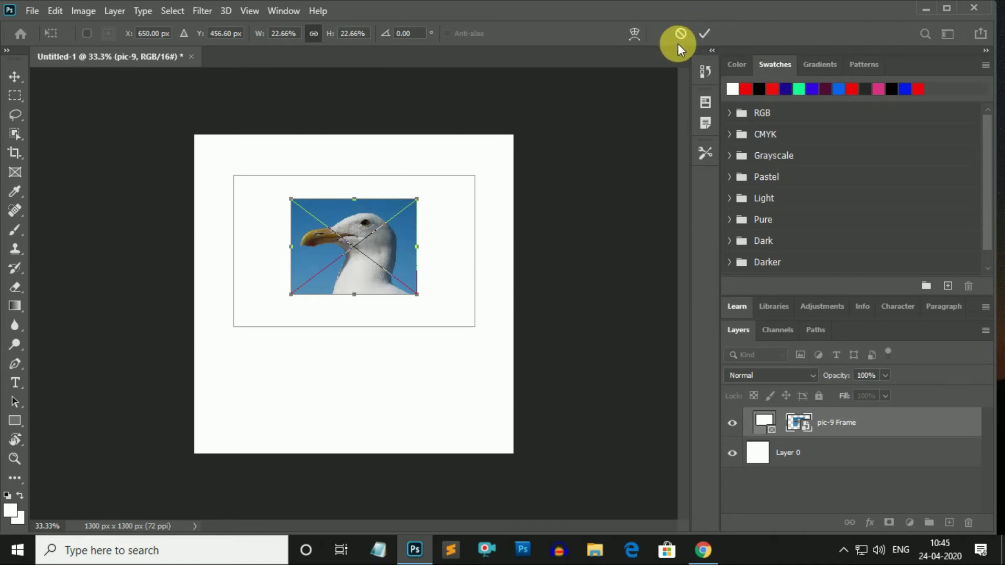
pyautogui.click(705, 34)
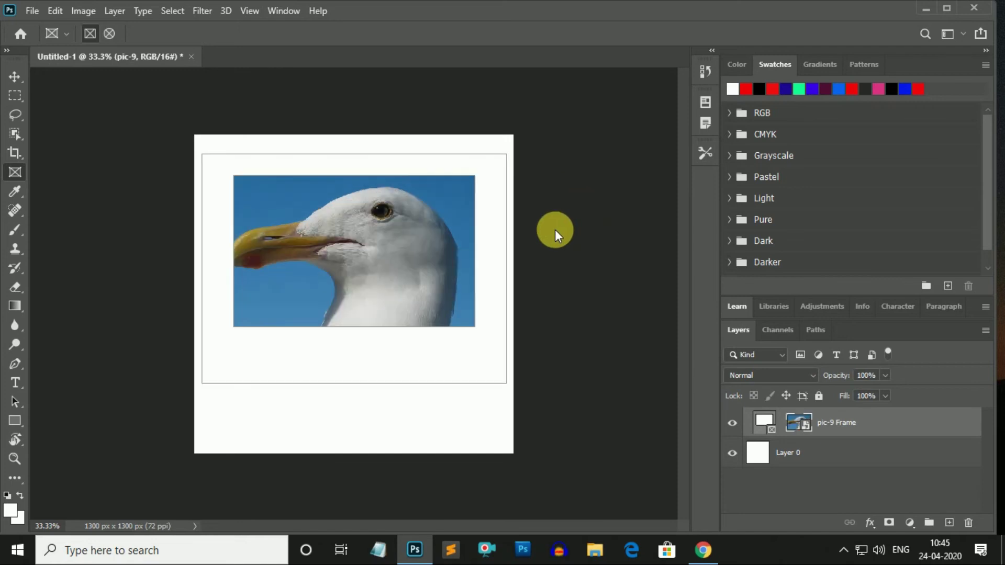
pyautogui.hotkey('ctrl', 't')
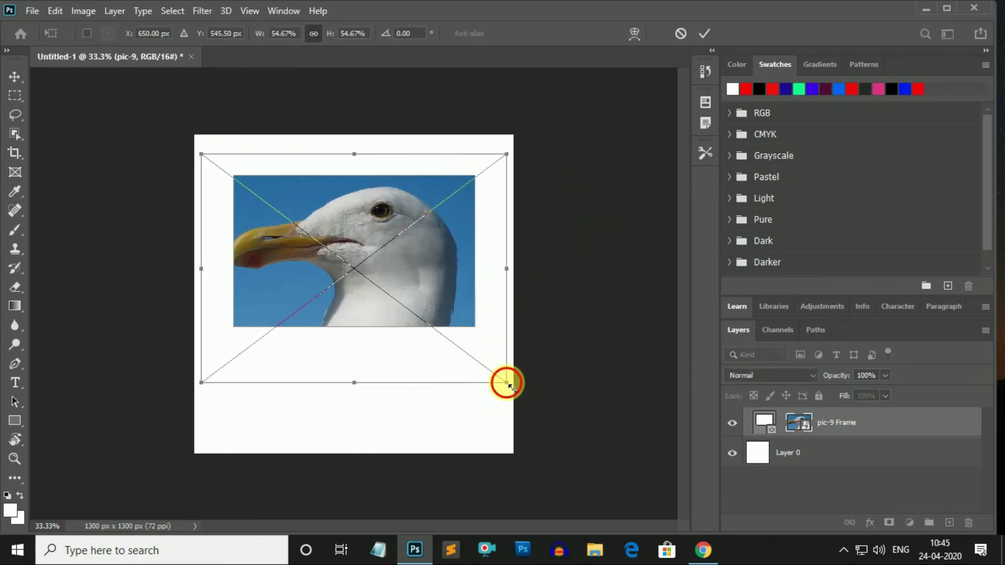
pyautogui.moveTo(508, 384); pyautogui.dragTo(405, 321)
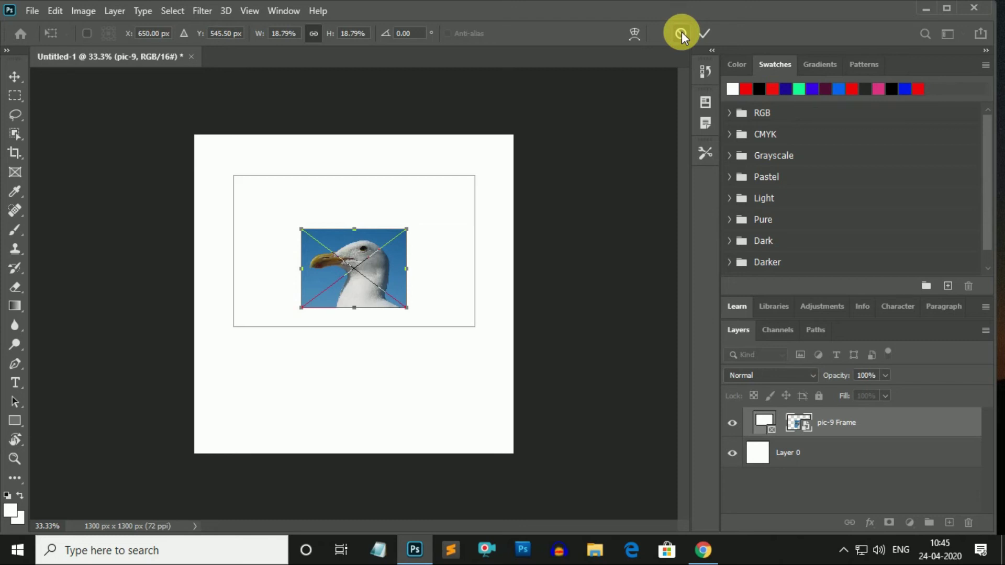
pyautogui.click(680, 33)
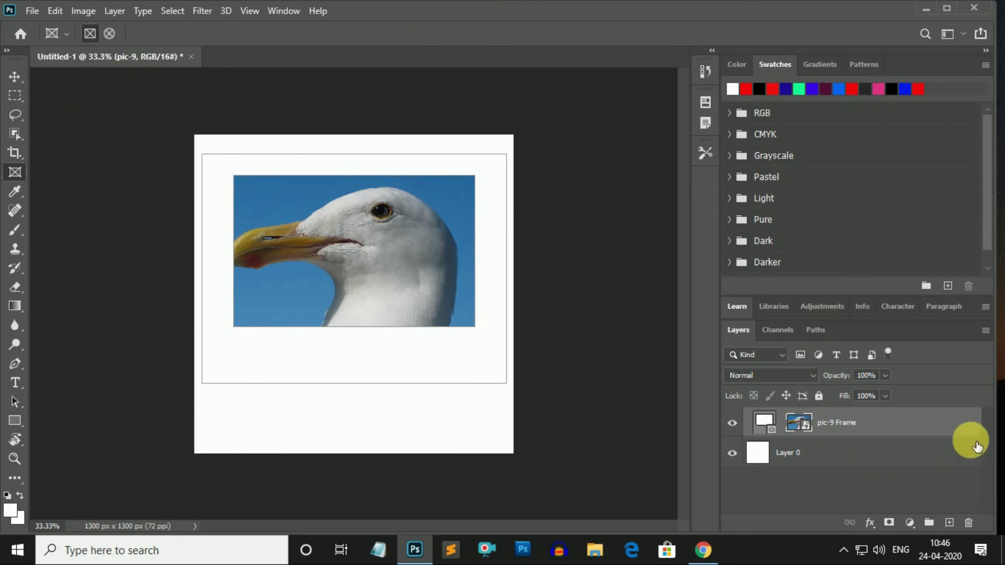
# Step: Delete the pic-9 Frame layer and draw one elliptical frame near the top-left, removing its copies
pyautogui.moveTo(952, 432); pyautogui.dragTo(968, 522)
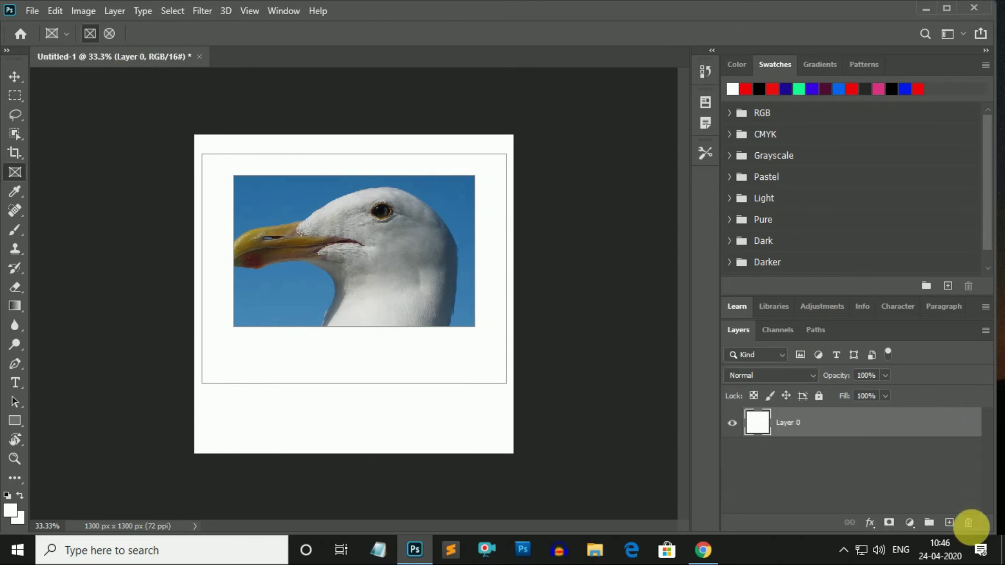
pyautogui.click(110, 33)
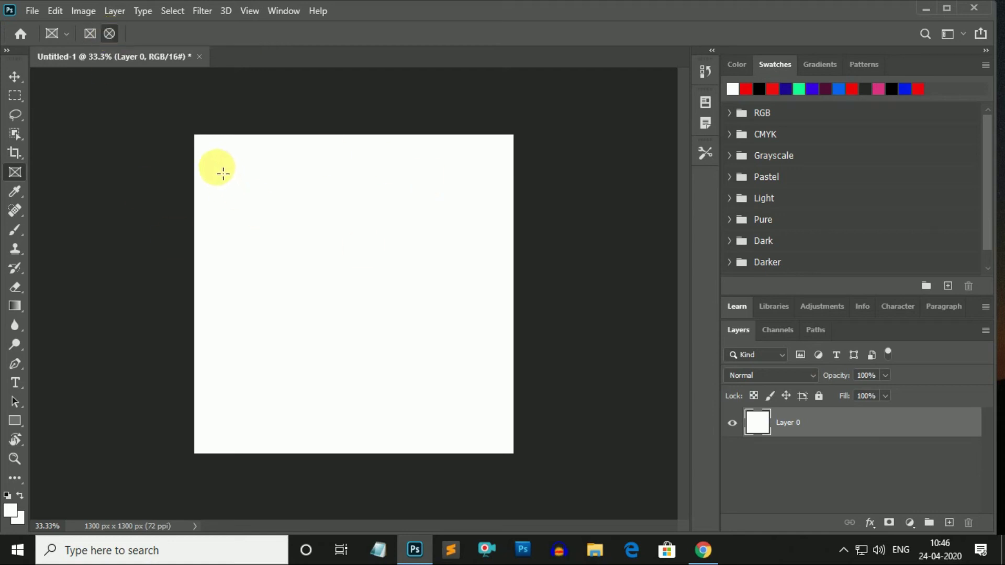
pyautogui.moveTo(216, 167); pyautogui.dragTo(331, 262)
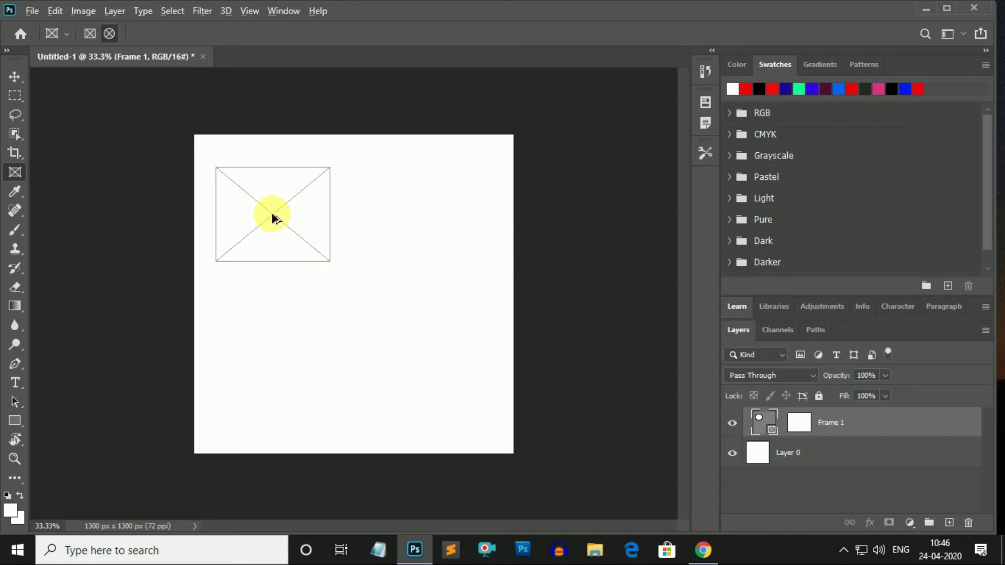
pyautogui.moveTo(272, 212)
pyautogui.mouseDown()
pyautogui.moveTo(439, 254)
pyautogui.moveTo(271, 358)
pyautogui.mouseUp()
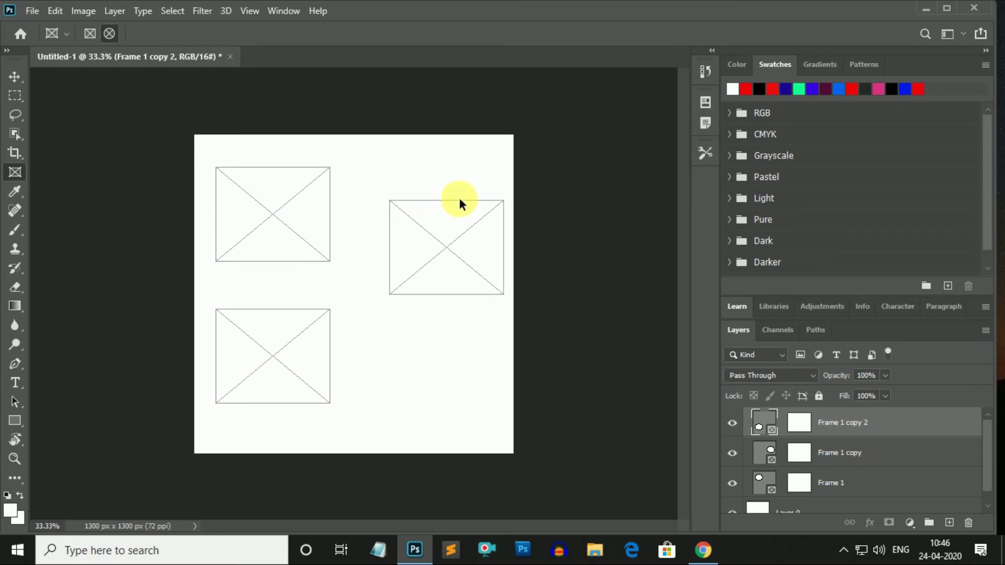
pyautogui.keyDown('shift'); pyautogui.click(877, 453); pyautogui.keyUp('shift')
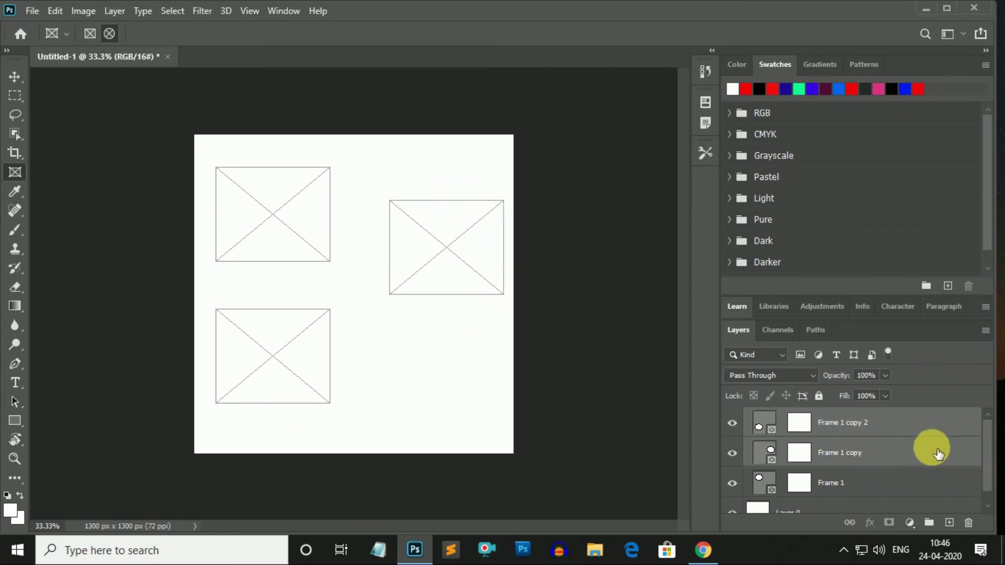
pyautogui.moveTo(878, 453); pyautogui.dragTo(969, 523)
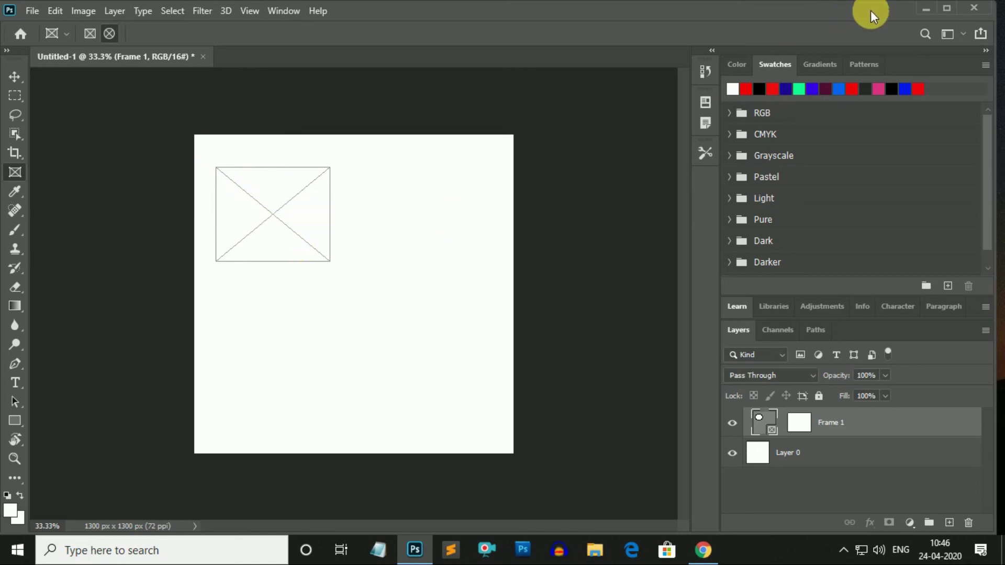
pyautogui.click(925, 9)
# Step: Drop pic-9 into the elliptical frame and nudge the photo slightly down within it
pyautogui.moveTo(77, 279)
pyautogui.mouseDown()
pyautogui.moveTo(266, 324)
pyautogui.moveTo(310, 294)
pyautogui.moveTo(262, 212)
pyautogui.mouseUp()
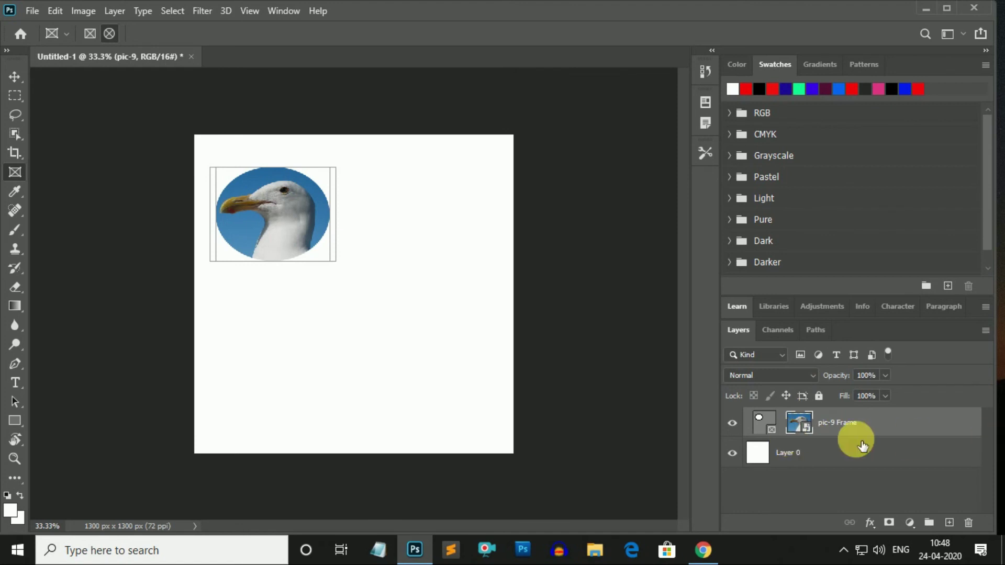
pyautogui.hotkey('ctrl', 't')
pyautogui.moveTo(268, 188)
pyautogui.mouseDown()
pyautogui.moveTo(274, 248)
pyautogui.moveTo(269, 210)
pyautogui.mouseUp()
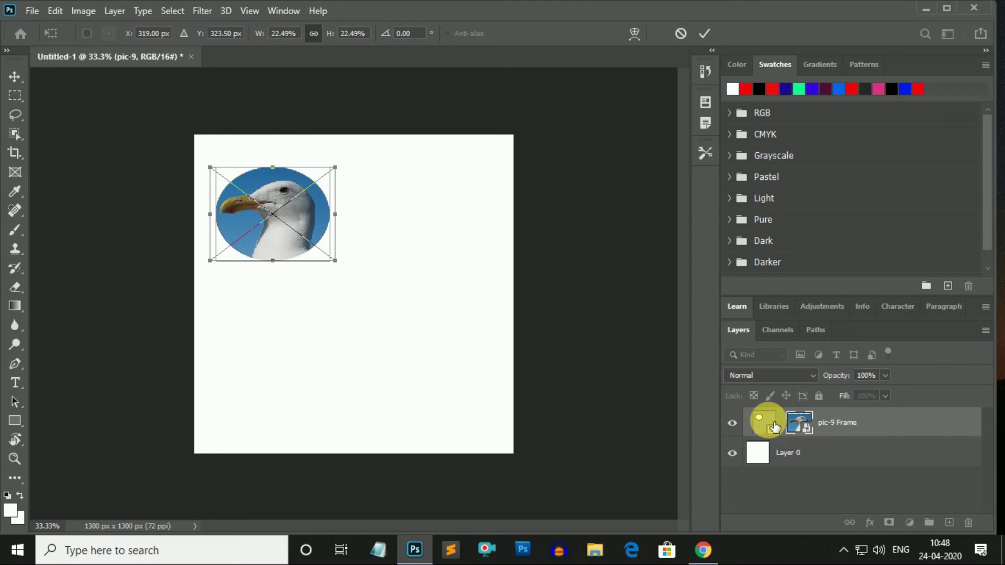
pyautogui.click(765, 421)
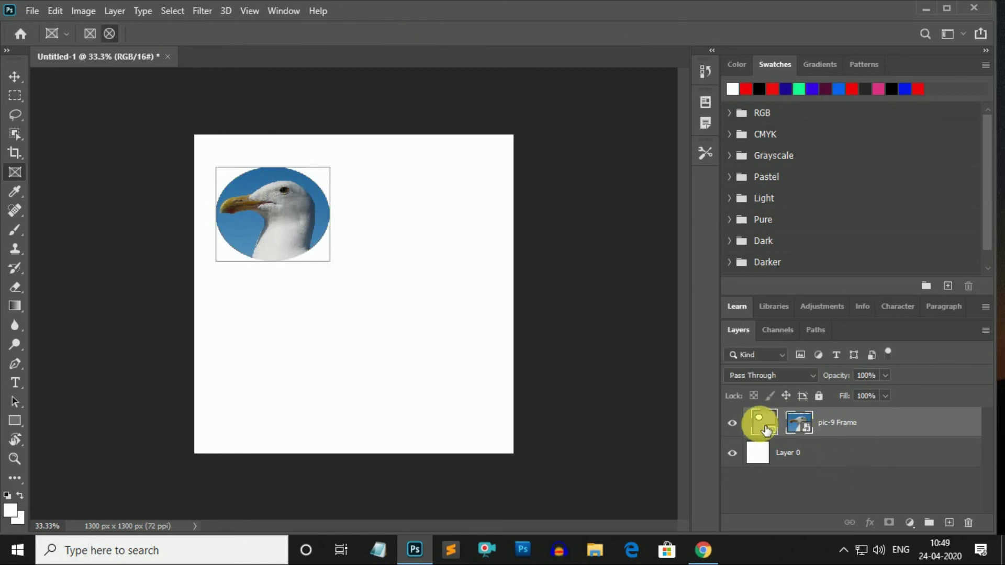
# Step: Move the elliptical seagull frame to the canvas centre and enlarge it to 211.43%
pyautogui.moveTo(264, 199); pyautogui.dragTo(346, 279)
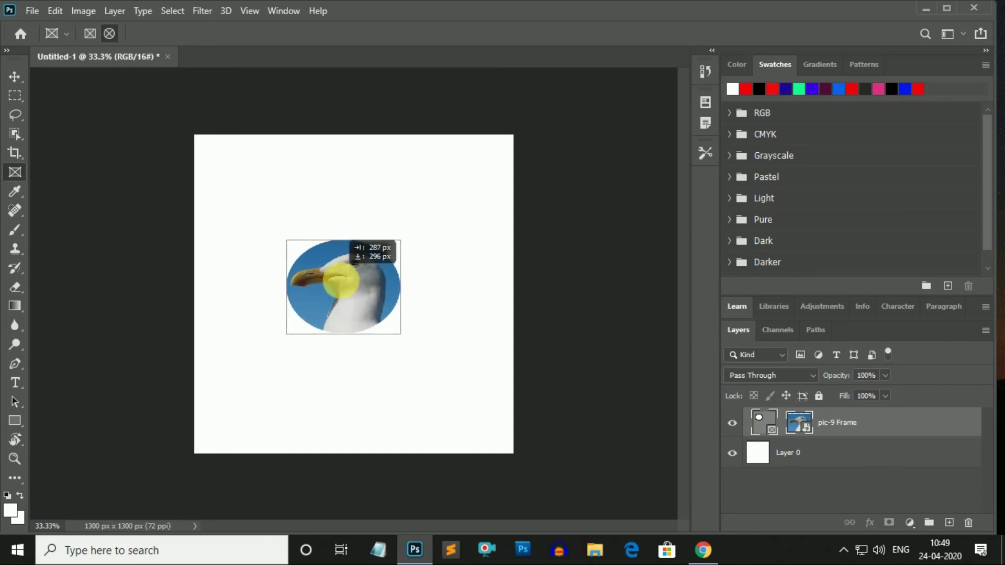
pyautogui.hotkey('ctrl', 't')
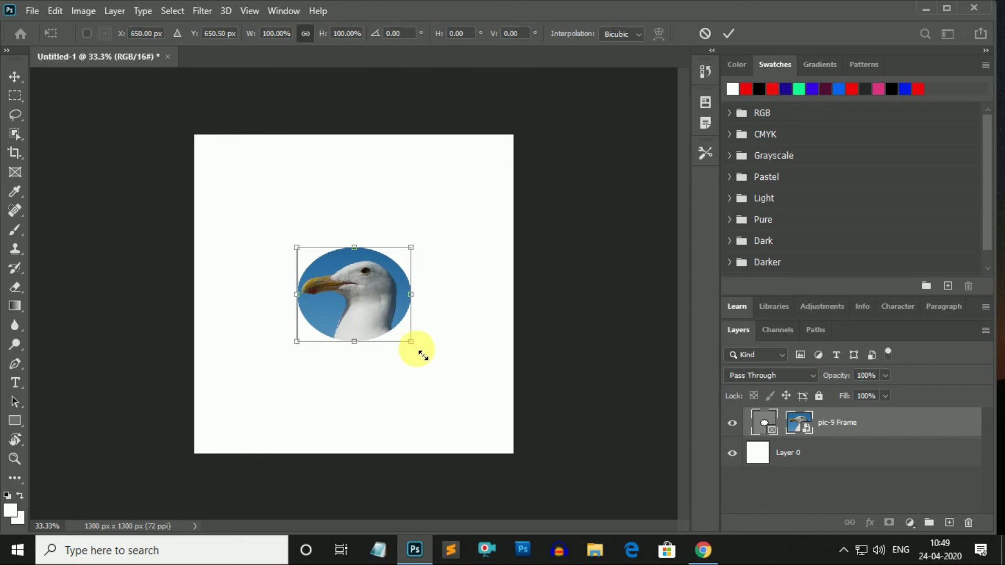
pyautogui.moveTo(411, 341); pyautogui.dragTo(474, 394)
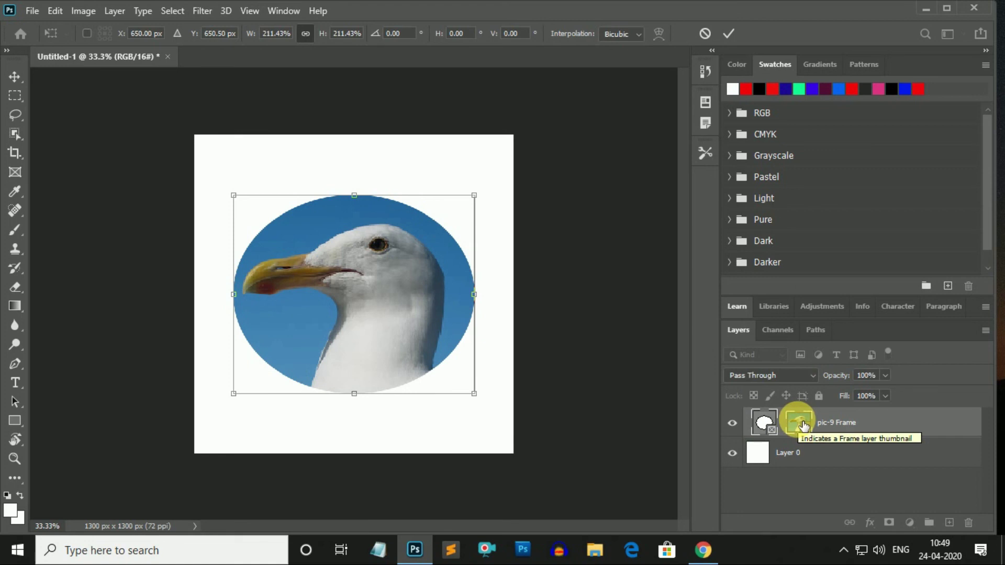
pyautogui.click(804, 425)
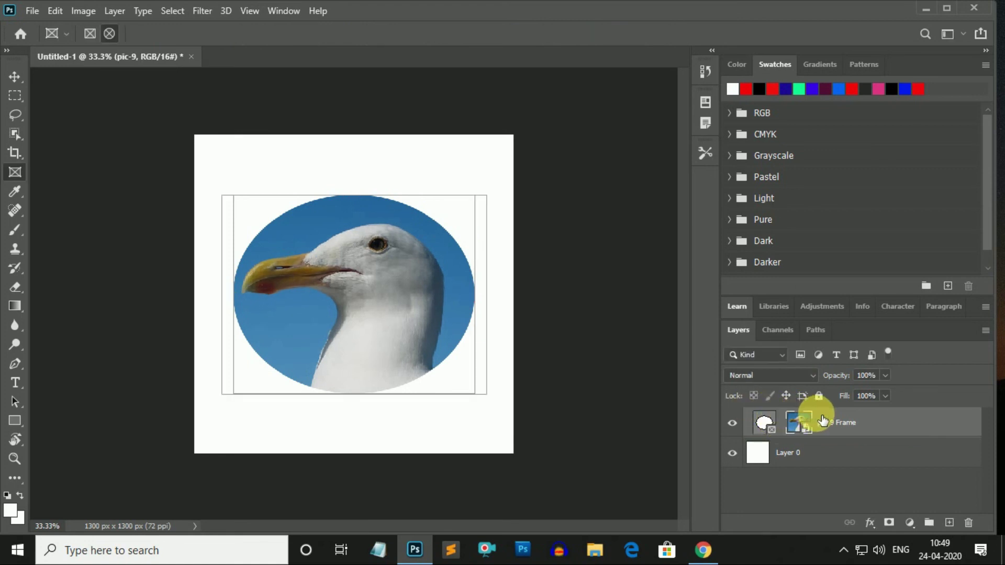
pyautogui.hotkey('ctrl', 't')
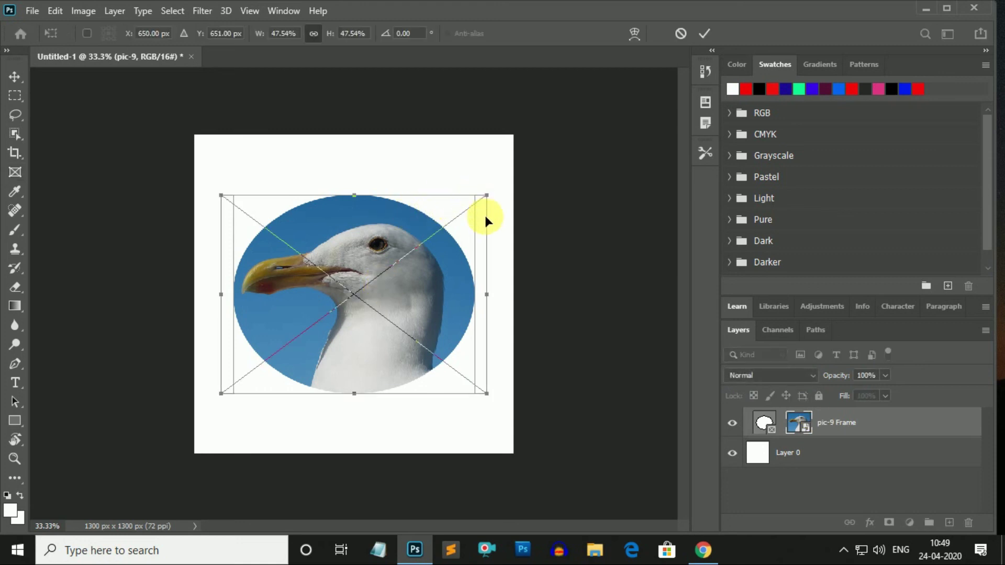
pyautogui.click(634, 33)
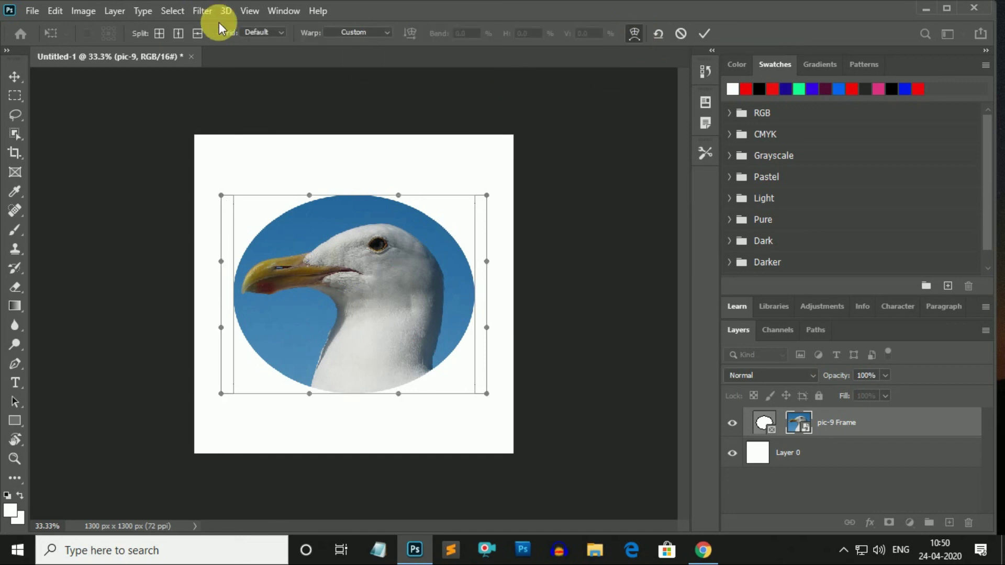
pyautogui.click(388, 33)
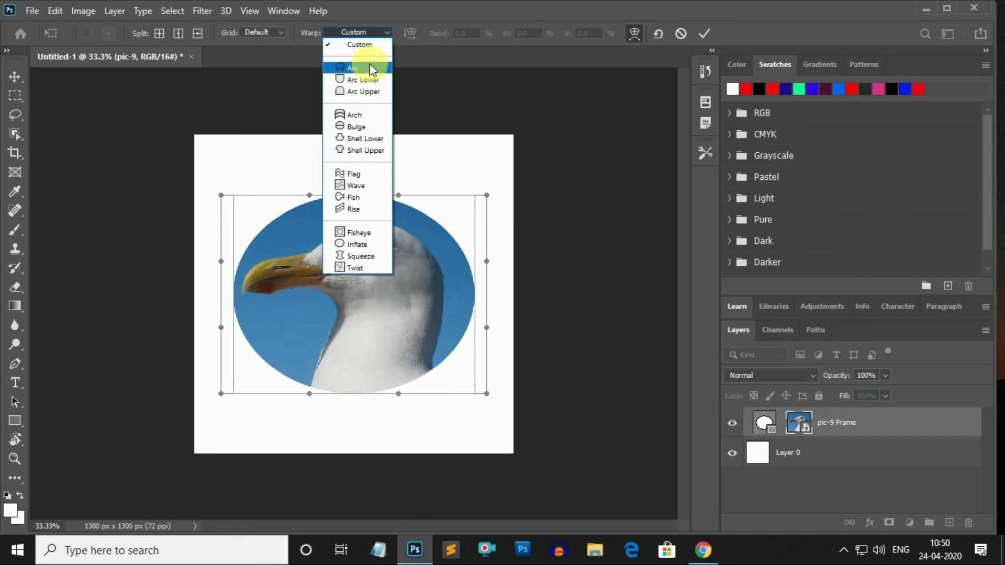
pyautogui.click(366, 44)
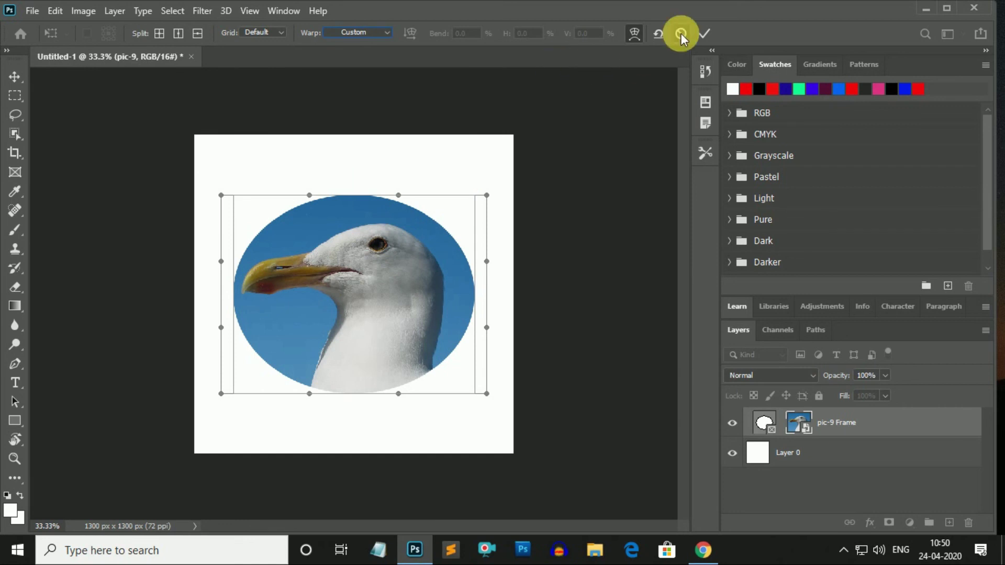